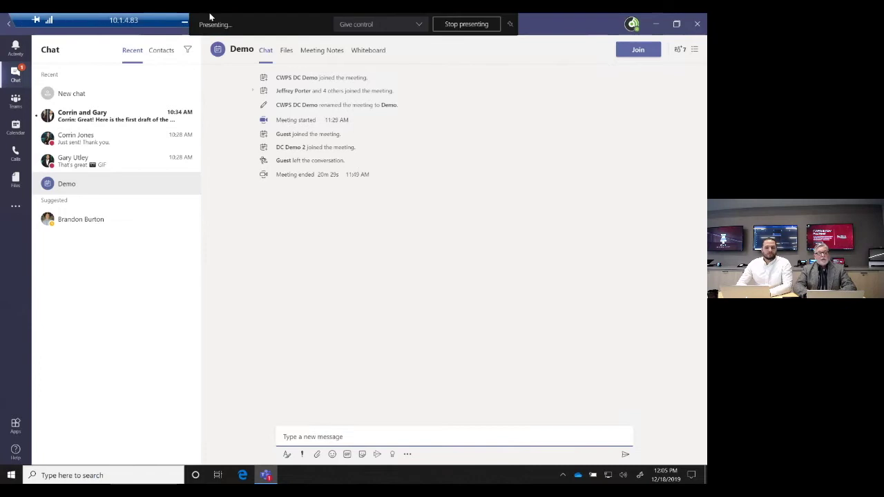
In Activity, switch the feed filter to My Activity and back to Feed
click(16, 49)
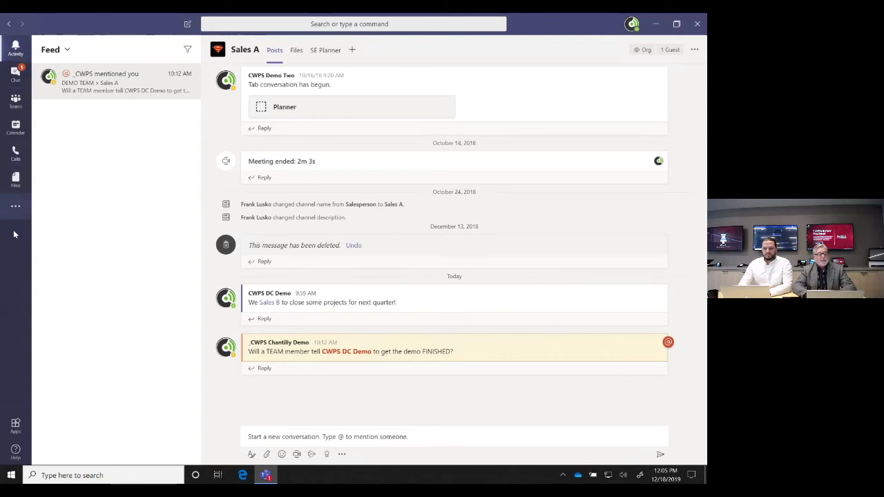
mouse_move(45, 82)
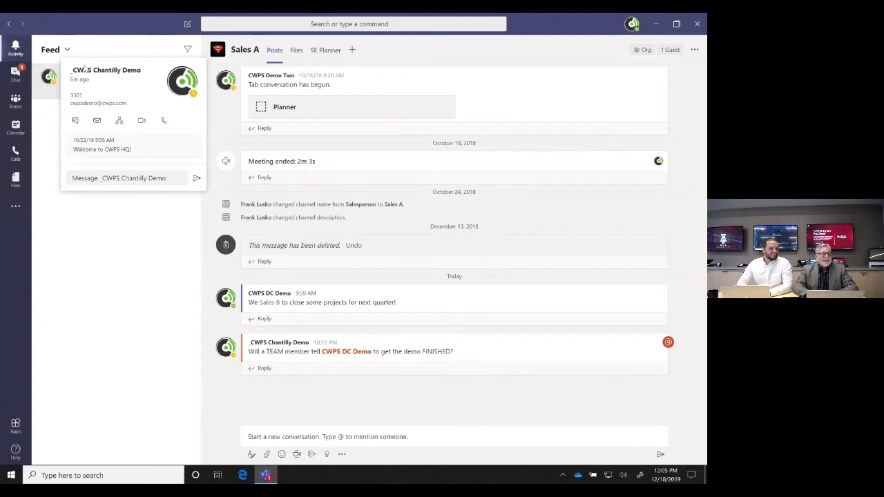
click(48, 53)
click(65, 89)
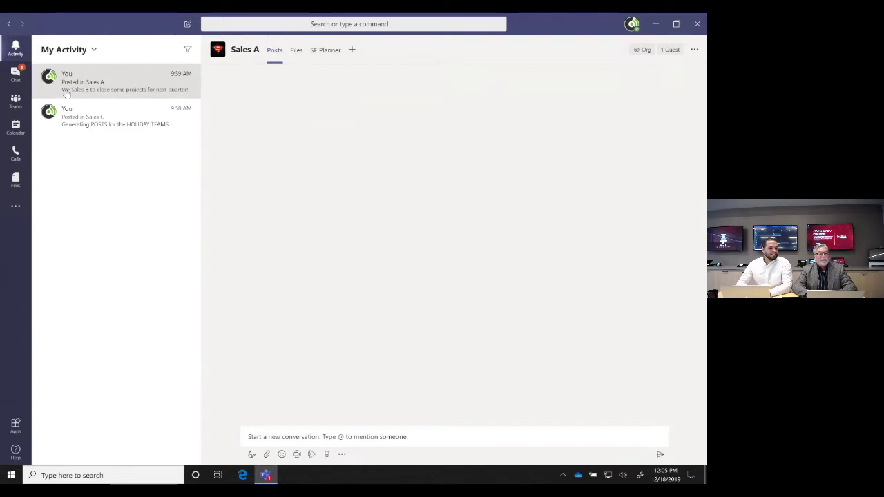
click(73, 48)
click(65, 74)
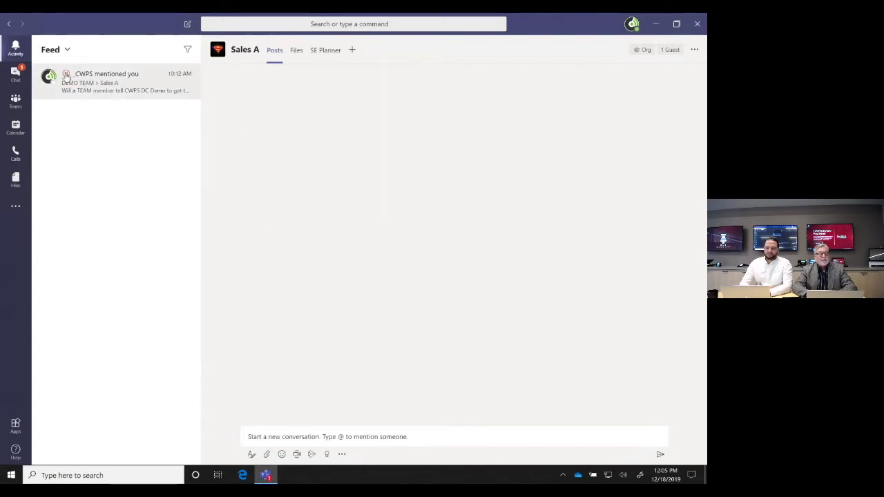
Visit Chat, Teams, Calendar and Calls, ending on the Recent files list
click(17, 73)
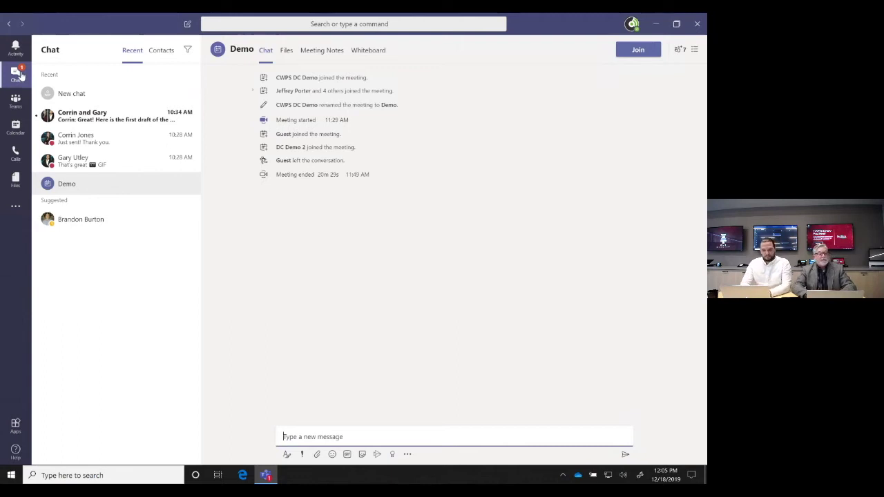
click(16, 101)
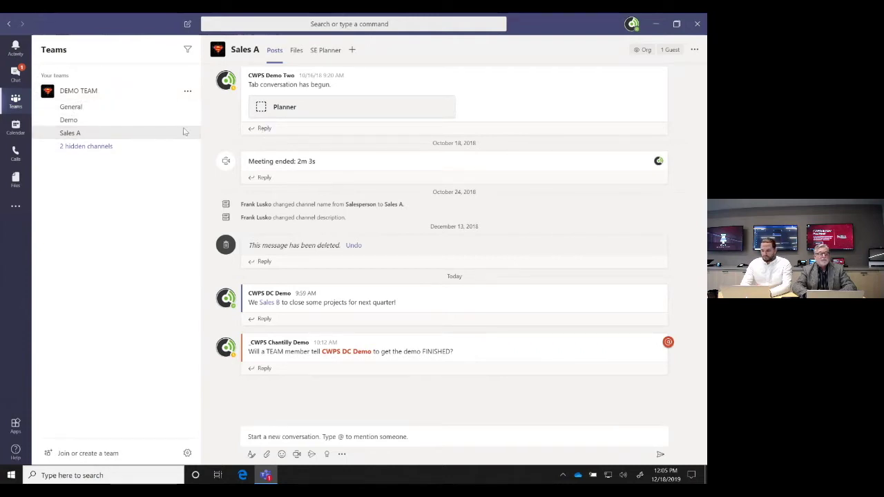
click(16, 127)
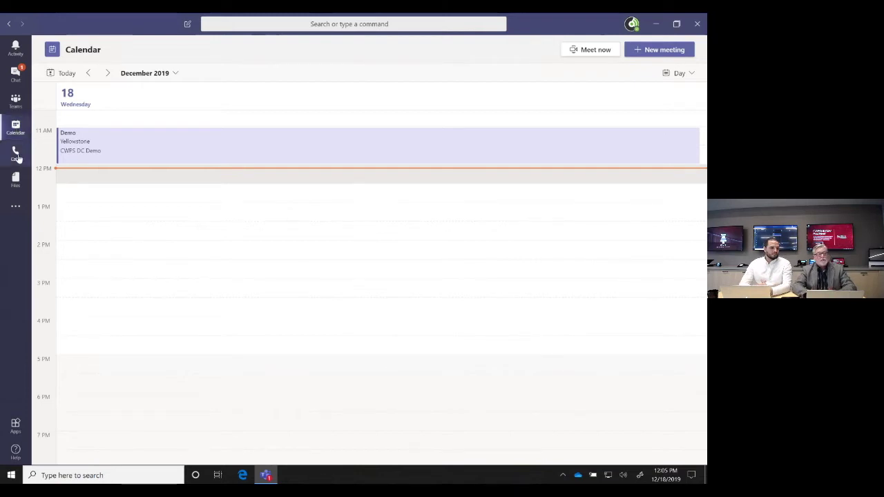
click(16, 153)
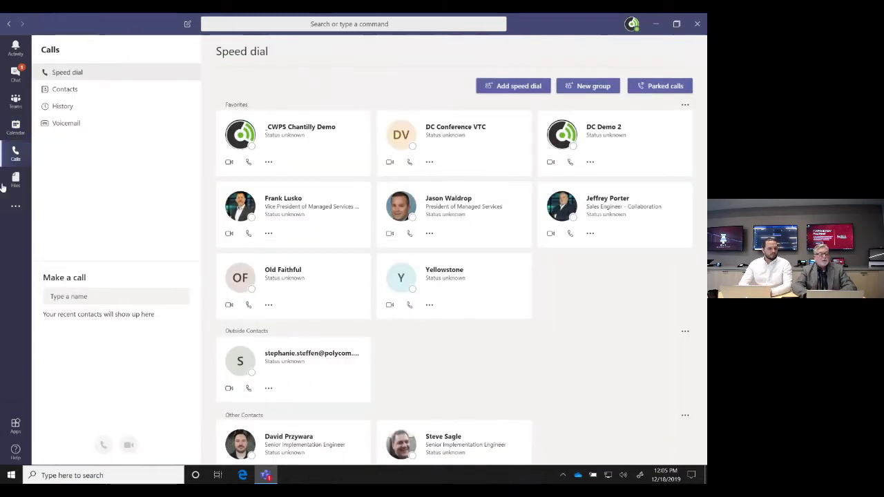
click(12, 184)
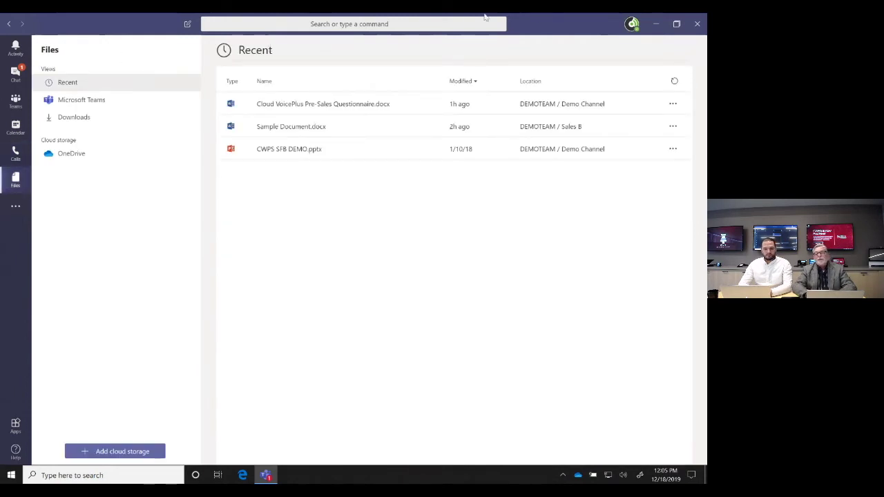
From the profile menu, preview the status message editor, then open Settings on General
click(631, 26)
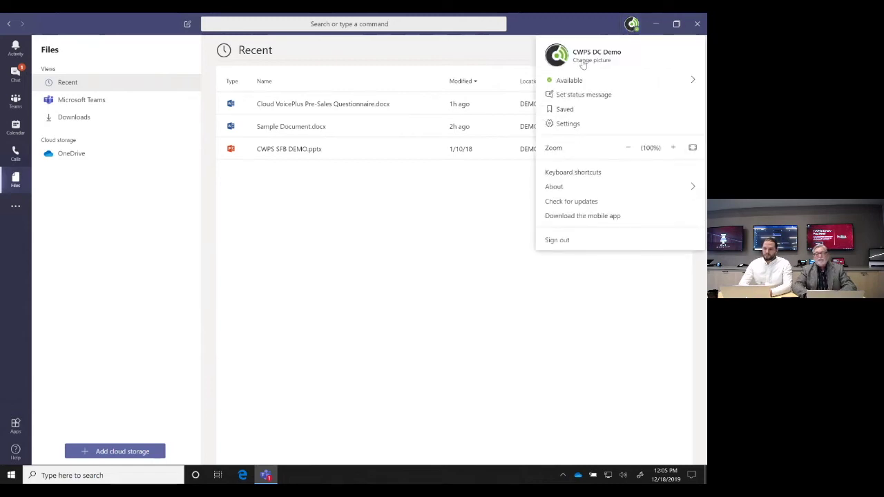
mouse_move(586, 84)
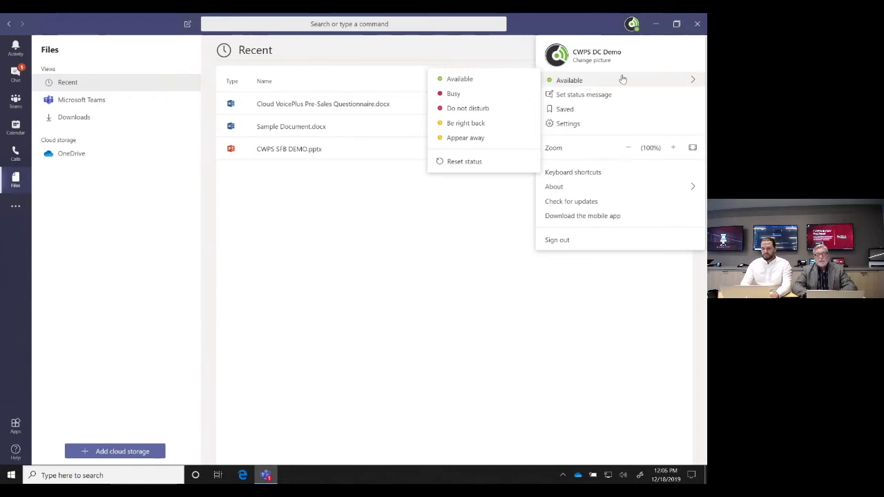
click(589, 95)
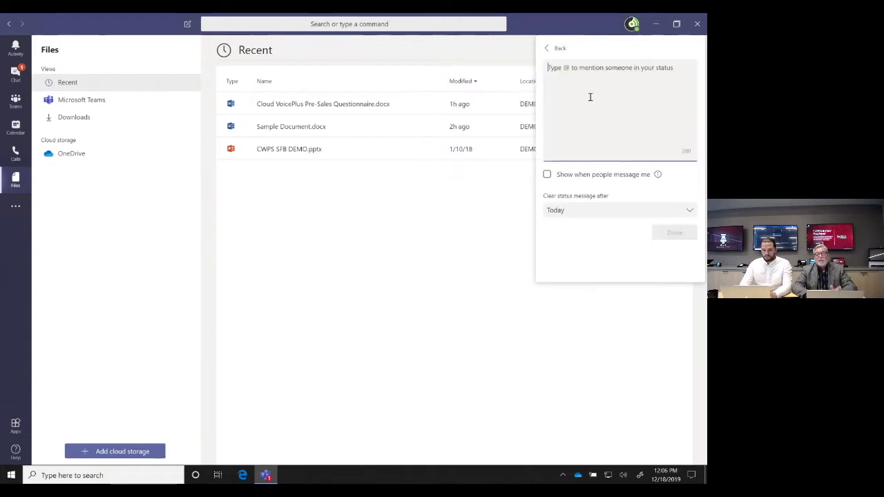
click(560, 50)
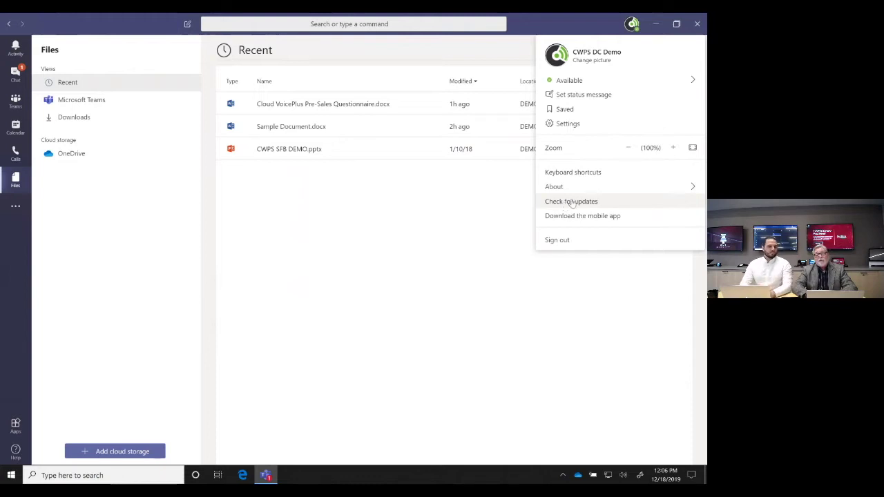
mouse_move(636, 183)
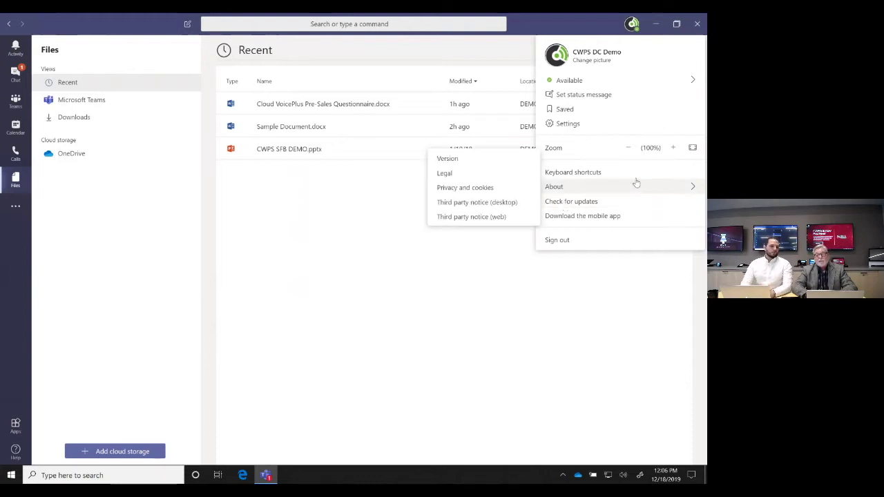
click(566, 124)
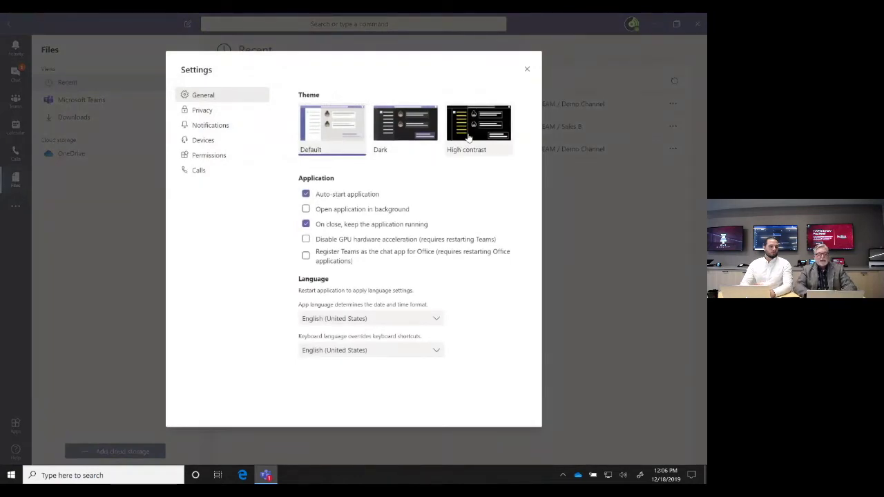
Review the Notifications, Devices and Calls settings pages
click(206, 128)
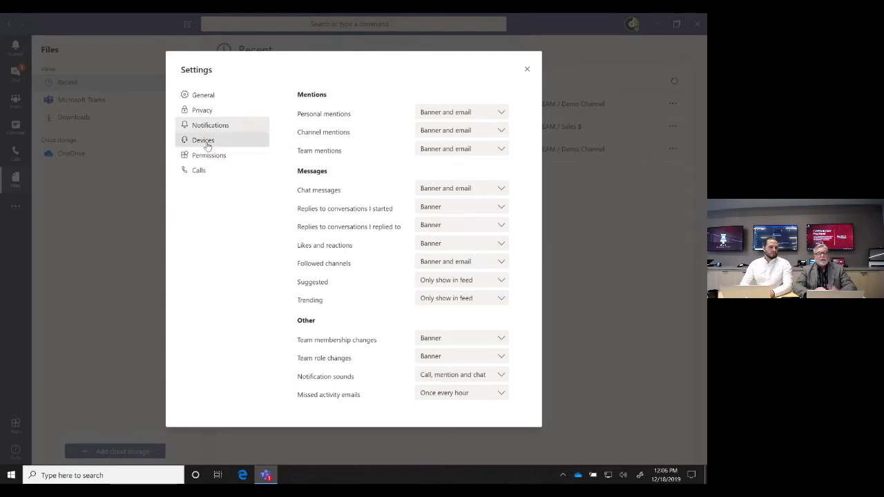
click(207, 145)
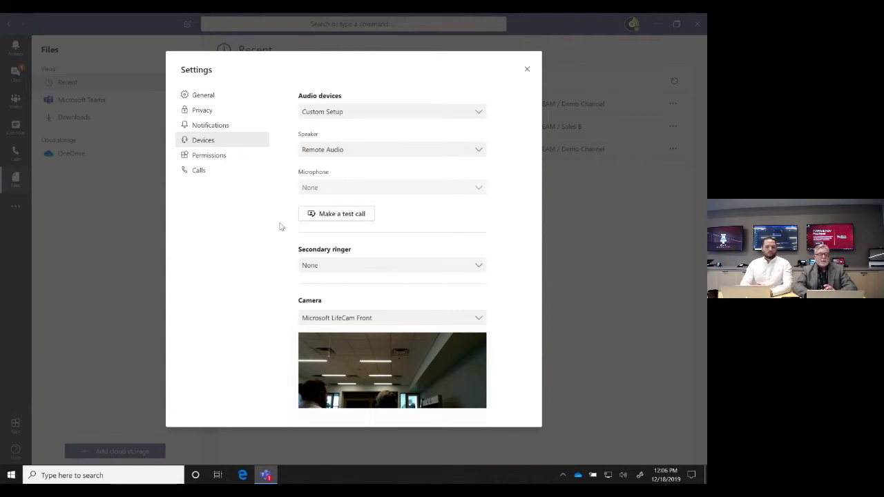
click(198, 171)
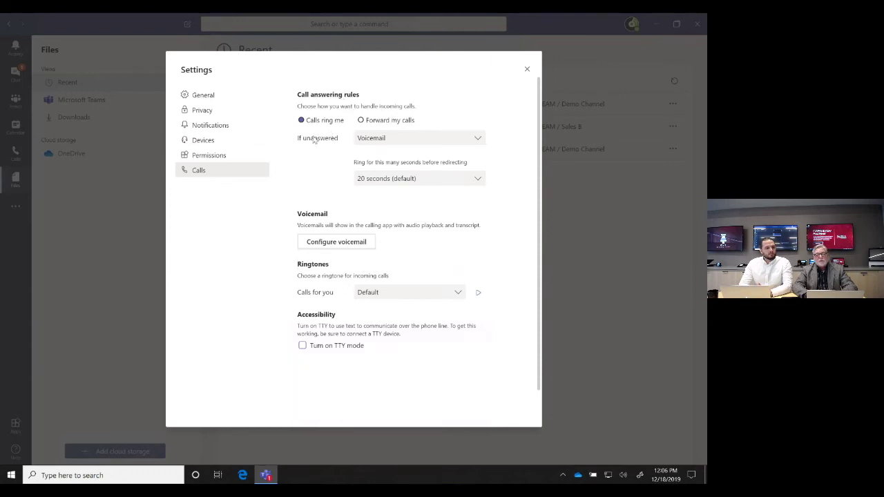
Keep unanswered calls going to Voicemail and close Settings
click(395, 145)
click(328, 170)
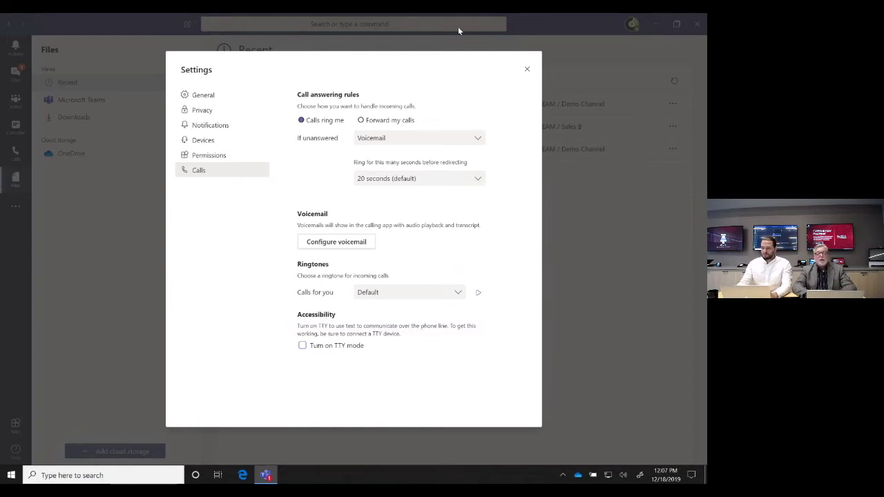
click(525, 71)
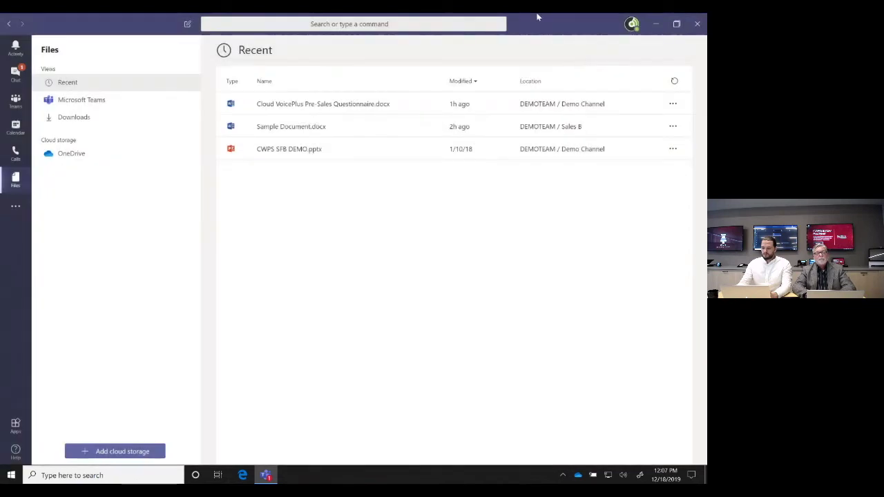
Try 'demo', the / command list and @ mentions in the search bar, then start a new chat
click(305, 24)
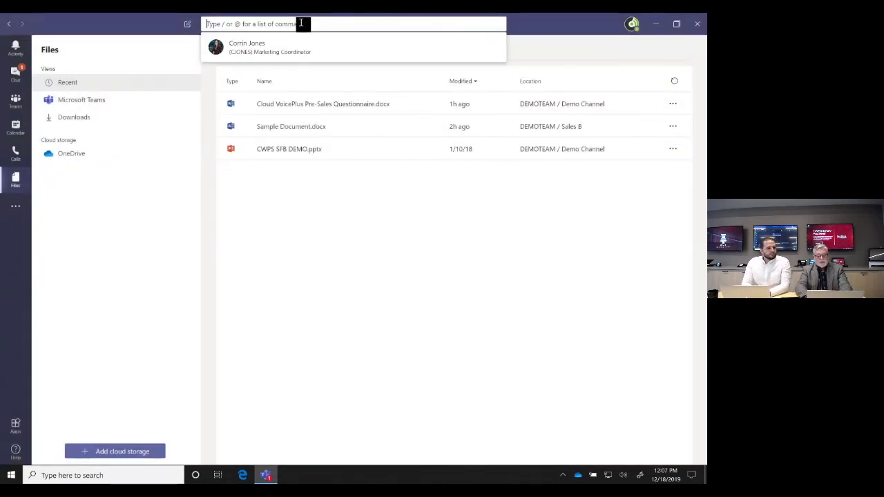
text(demo)
key(BackSpace)
key(BackSpace)
key(BackSpace)
key(BackSpace)
text(/)
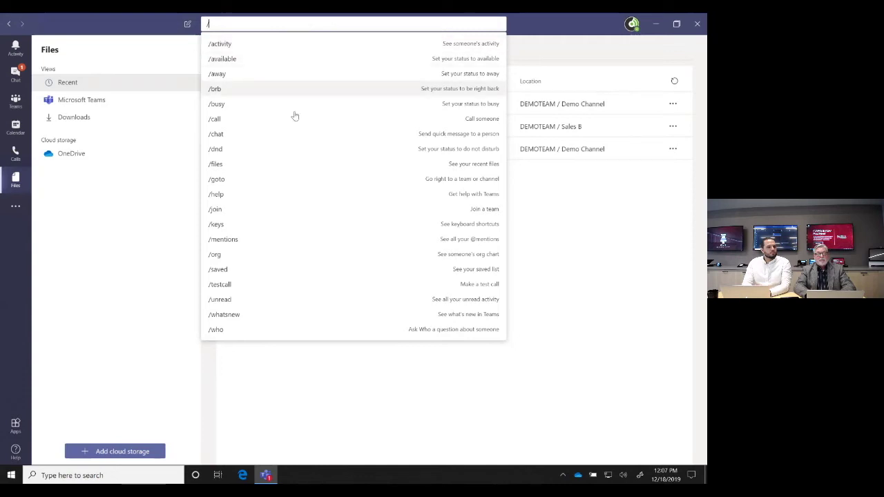
key(BackSpace)
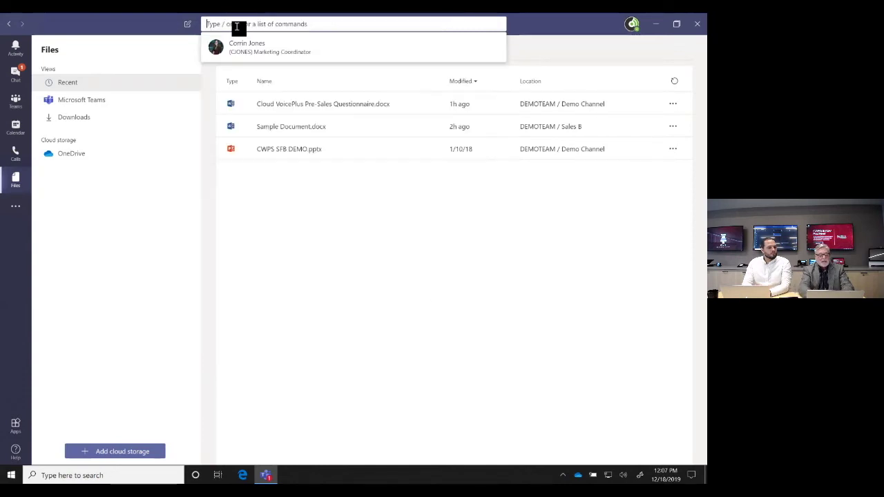
text(@)
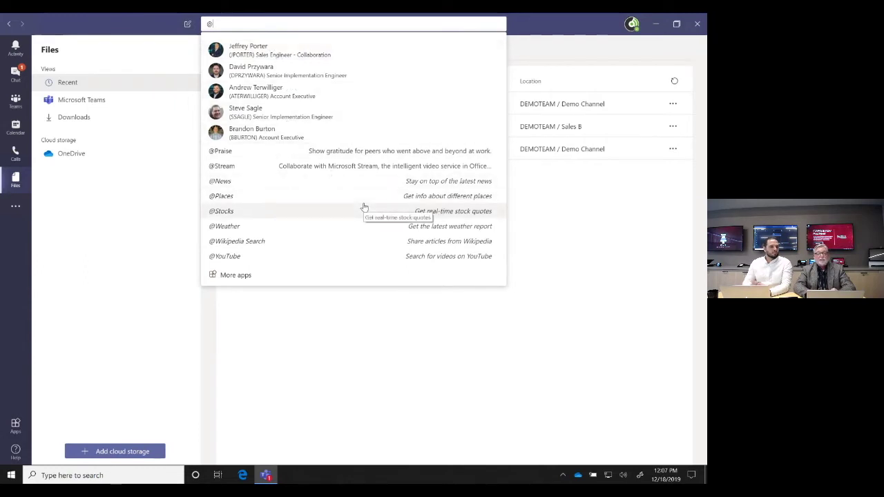
click(188, 25)
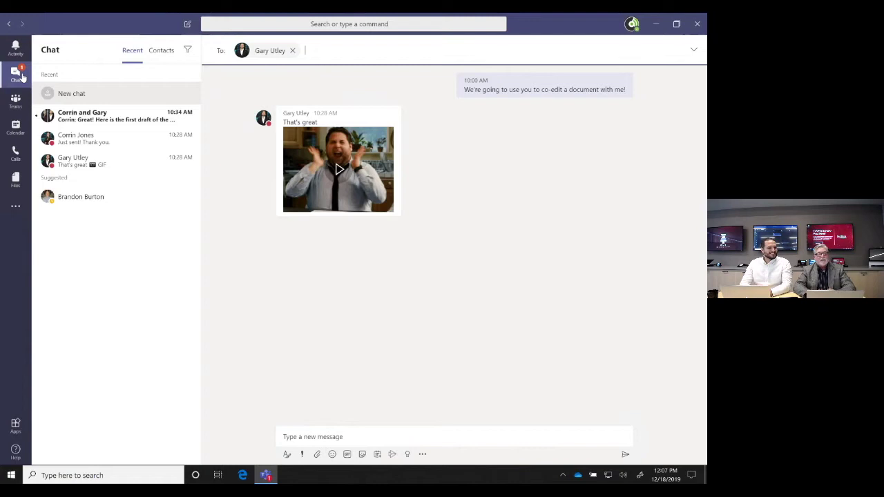
View a group chat's file attachment options, then go to DEMO TEAM's Sales A channel
click(131, 113)
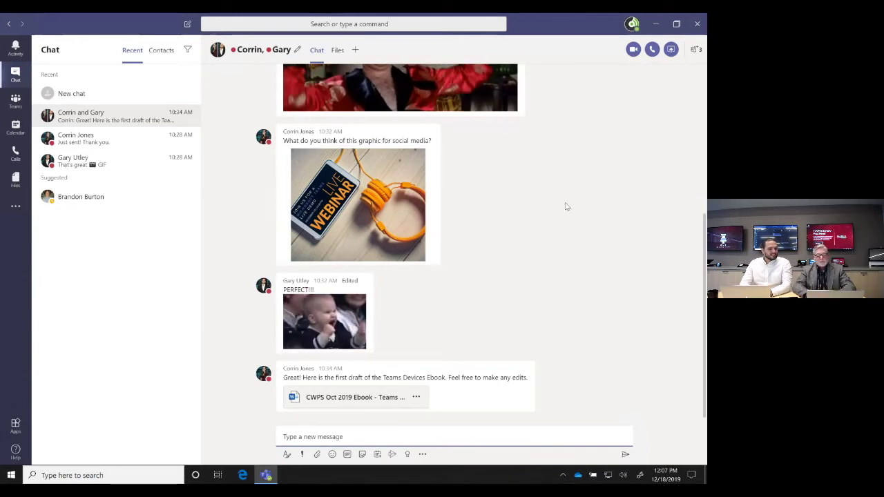
click(317, 453)
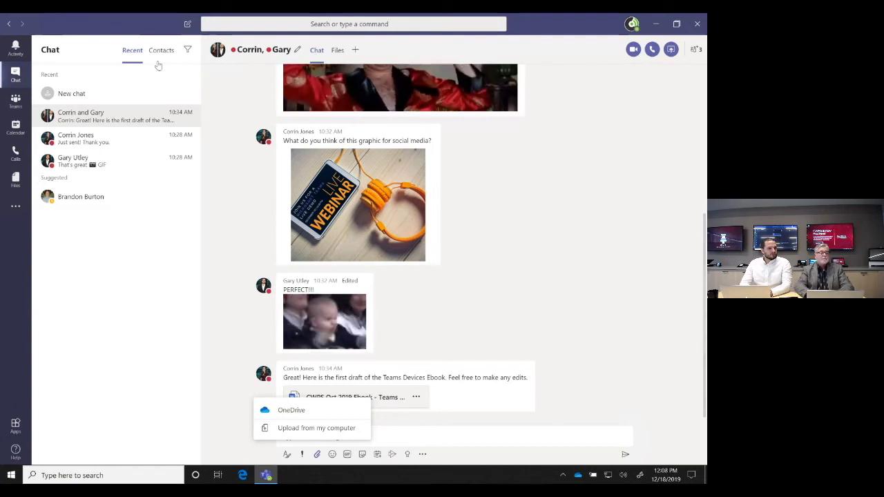
click(15, 101)
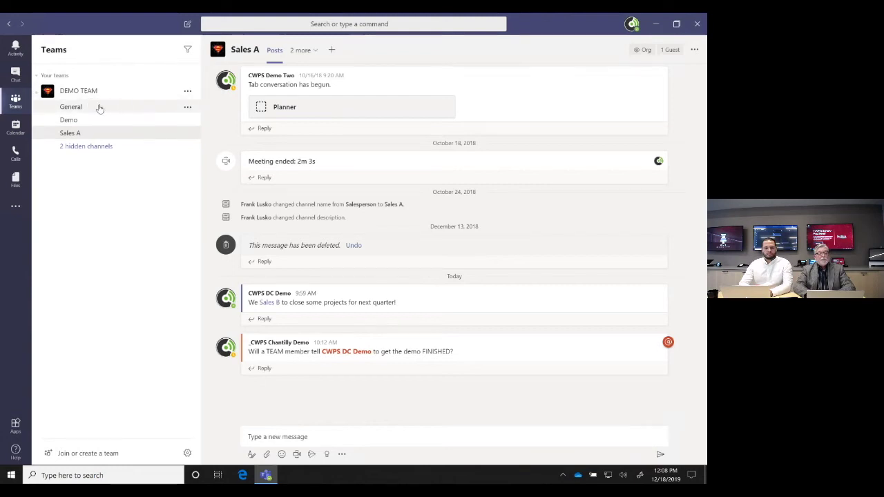
Visit the General and Demo channels and reveal the hidden Sales B and Sales C channels
click(71, 107)
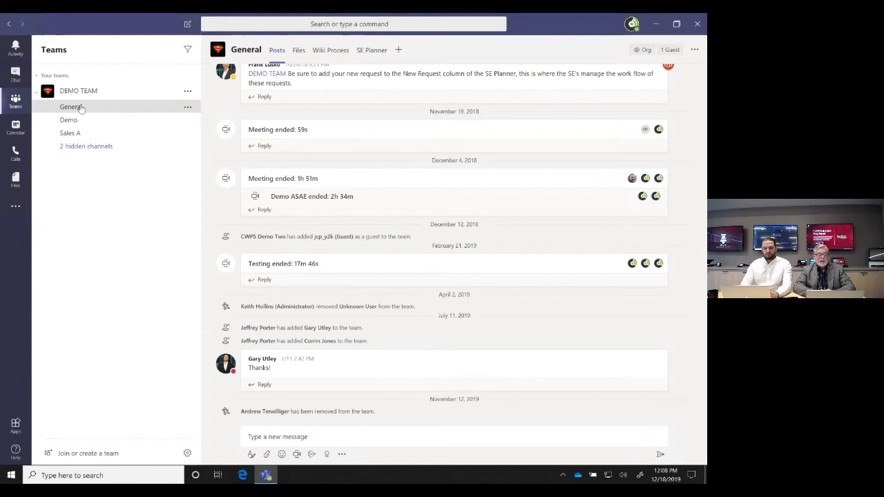
click(69, 120)
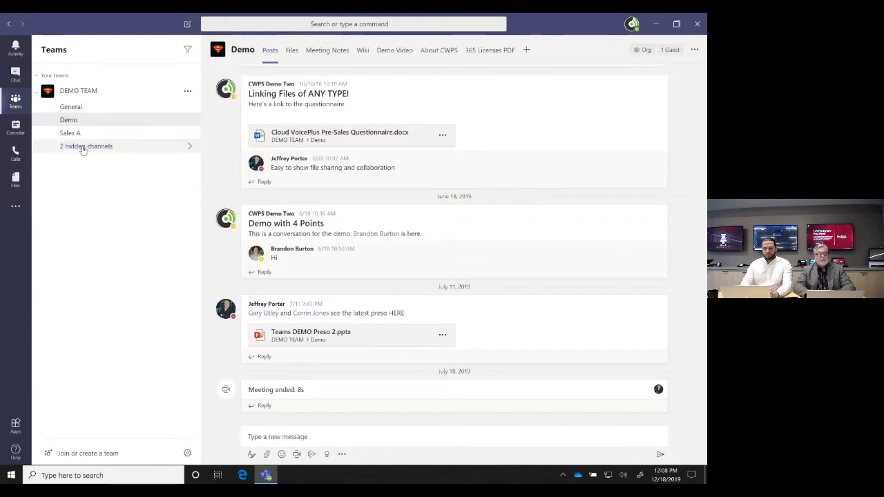
click(82, 148)
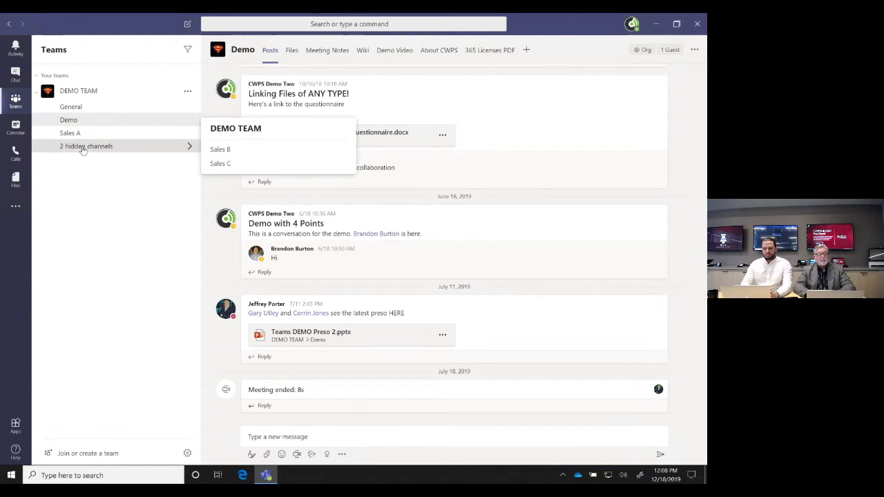
click(101, 198)
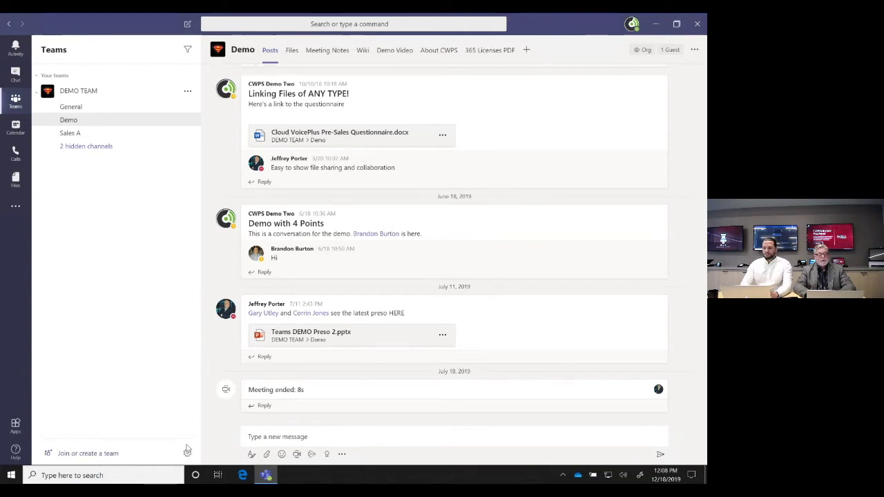
On Manage teams, check DEMO TEAM's actions menu and view its Analytics tab for 28 days
click(186, 454)
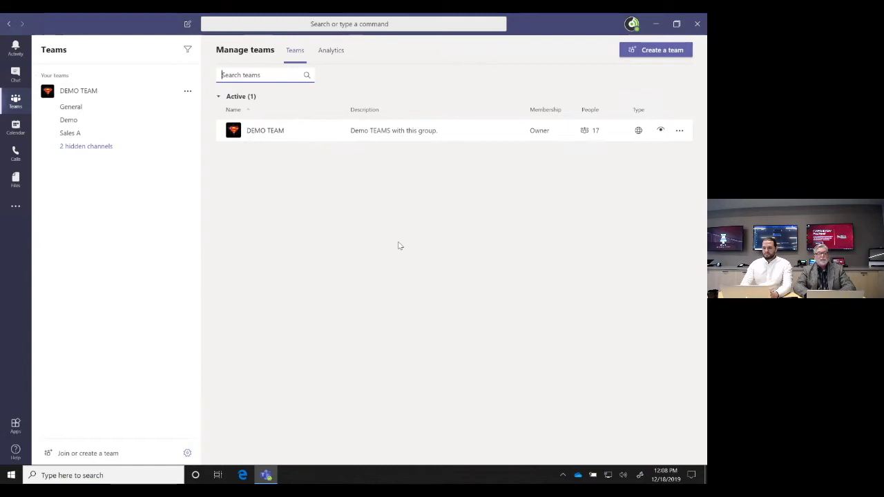
click(97, 92)
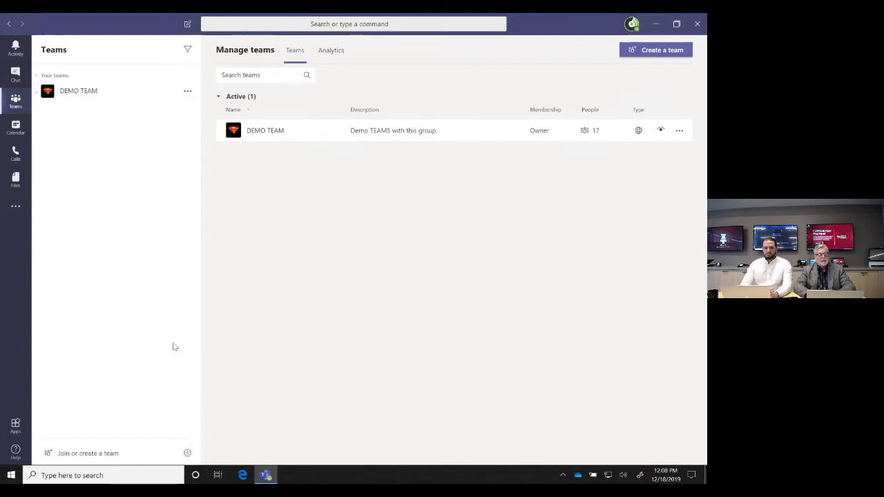
click(82, 96)
click(187, 453)
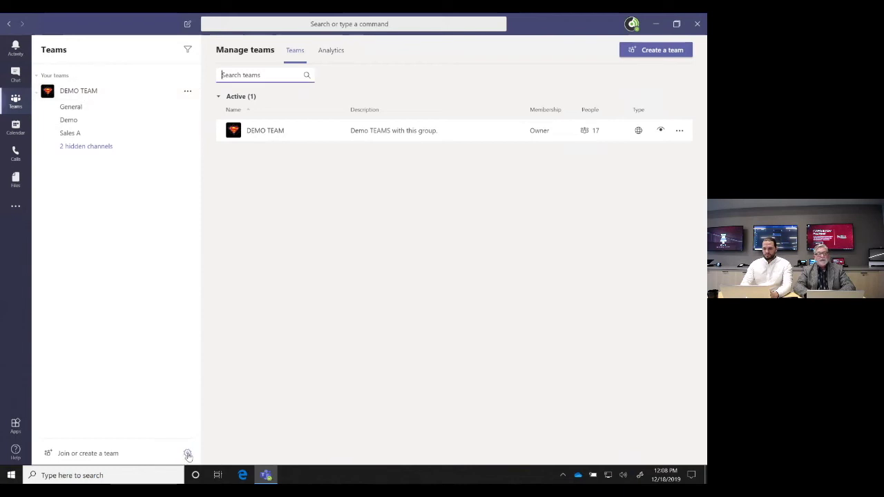
click(187, 90)
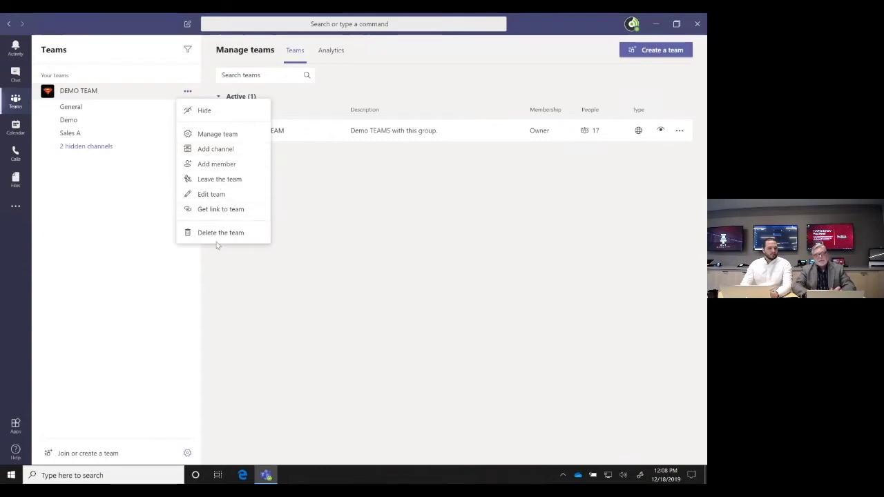
click(178, 192)
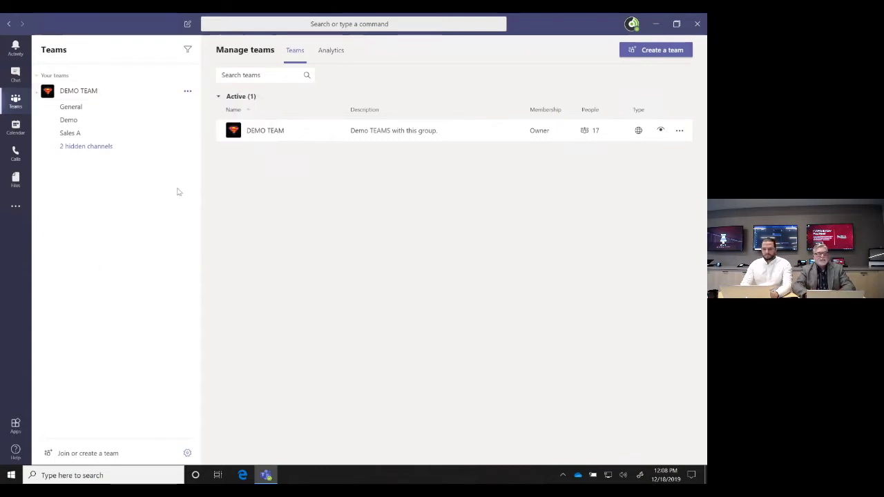
click(342, 53)
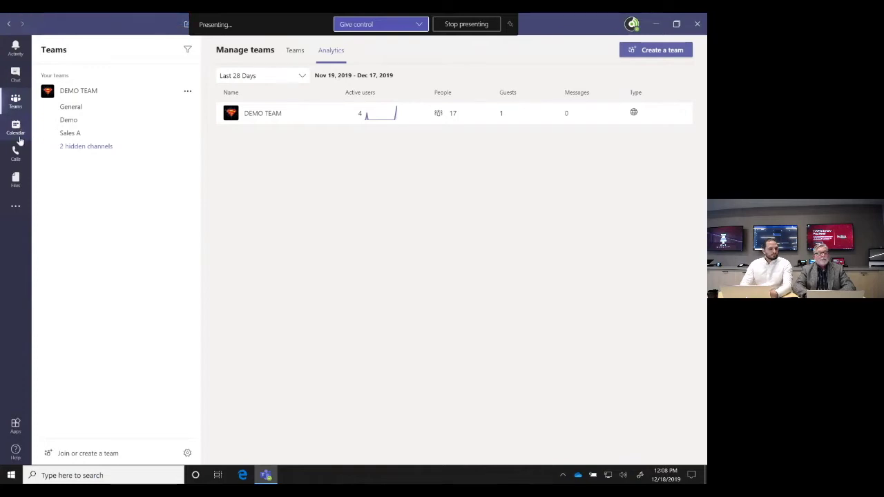
Browse Calls' Contacts, History, Voicemail and Speed dial, then open the Recent files list
click(15, 153)
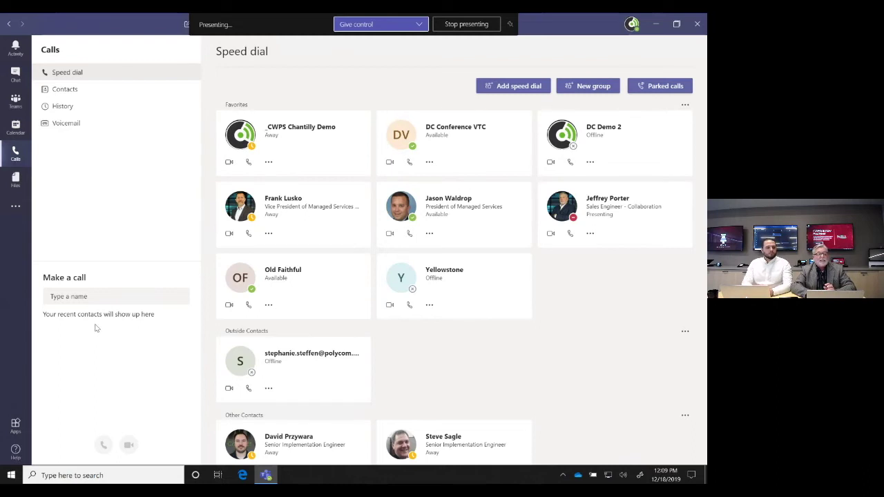
click(68, 90)
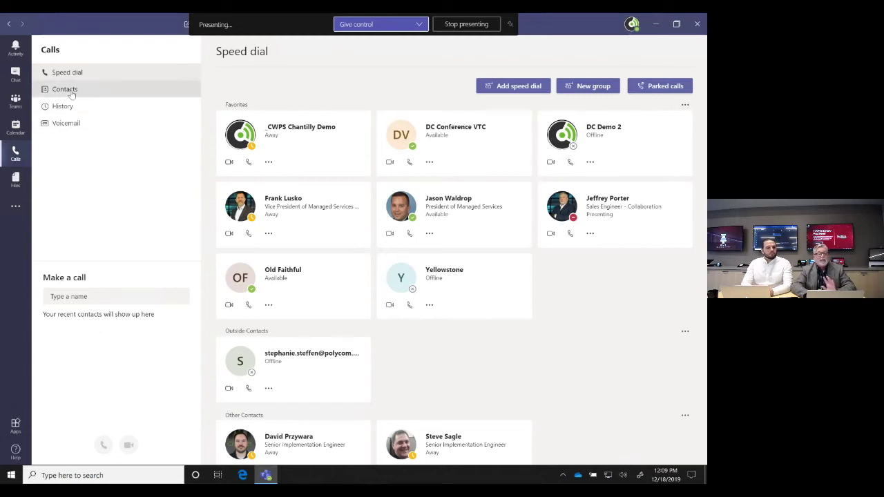
click(64, 107)
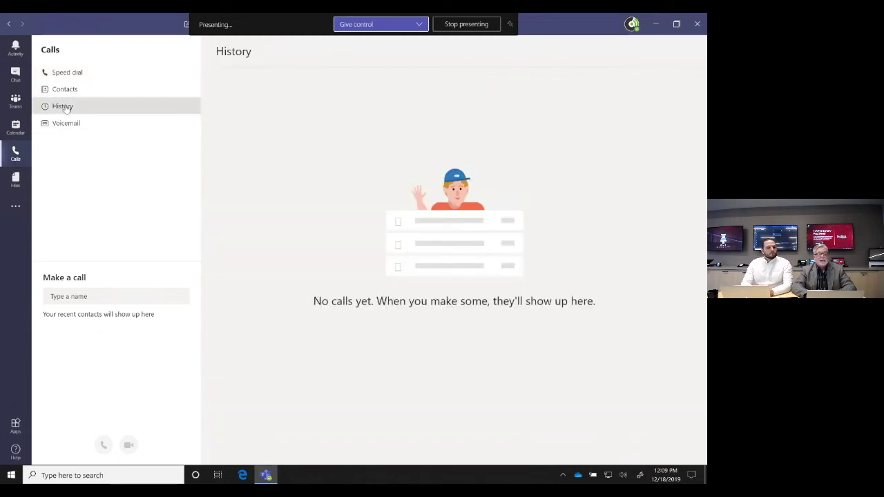
click(67, 122)
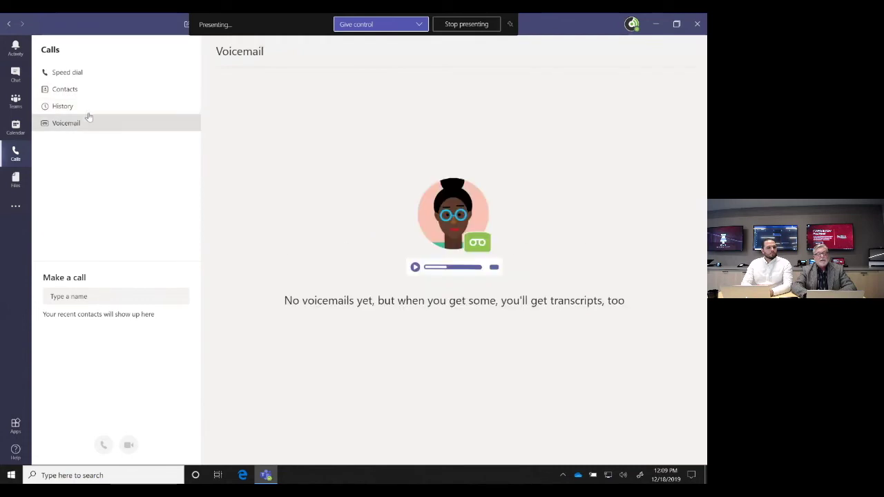
click(79, 71)
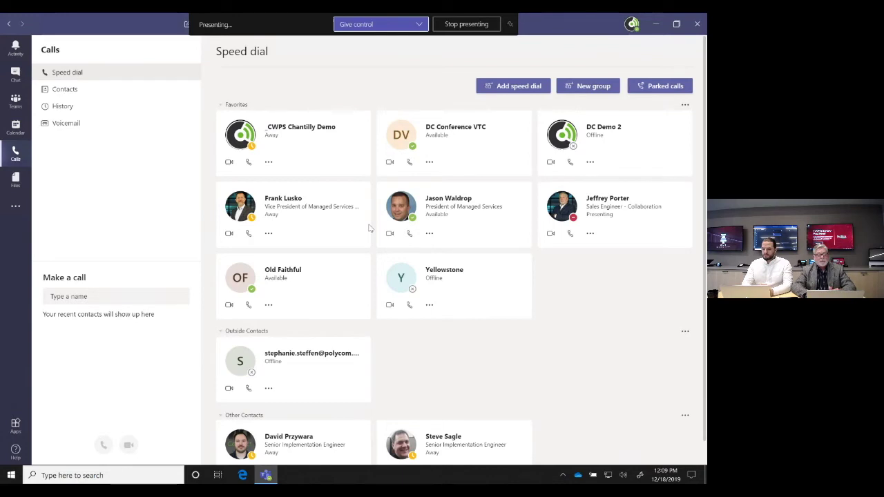
scroll(388, 283, down, 1)
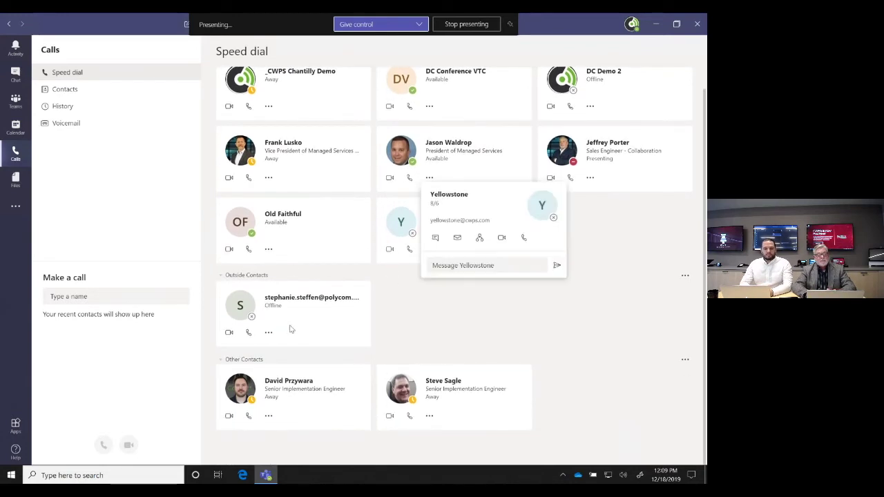
scroll(352, 235, up, 1)
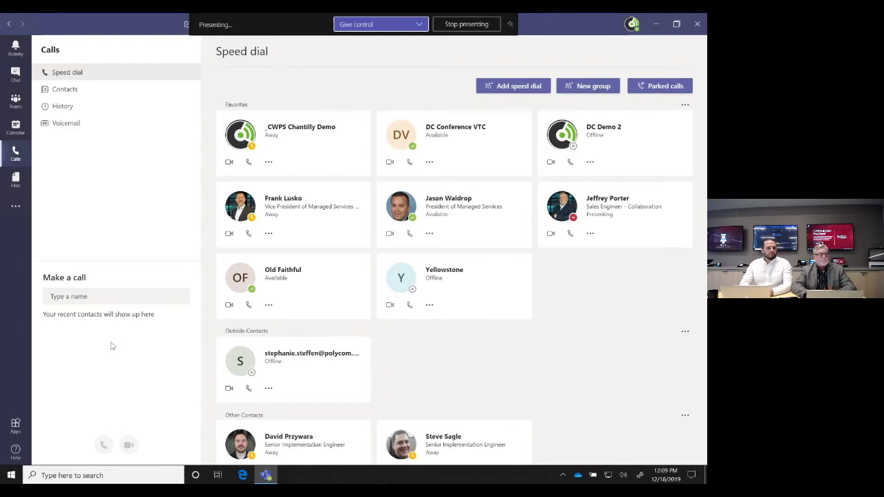
click(14, 179)
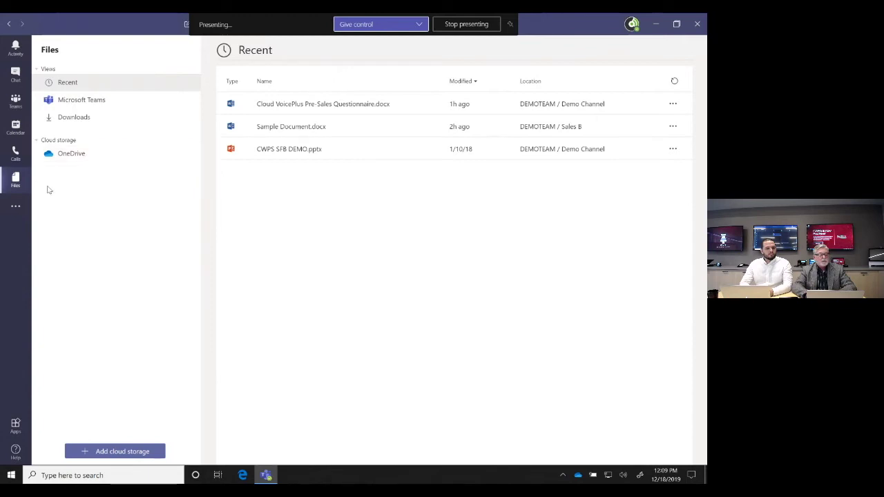
Show the More apps list, then open the Help menu
click(16, 206)
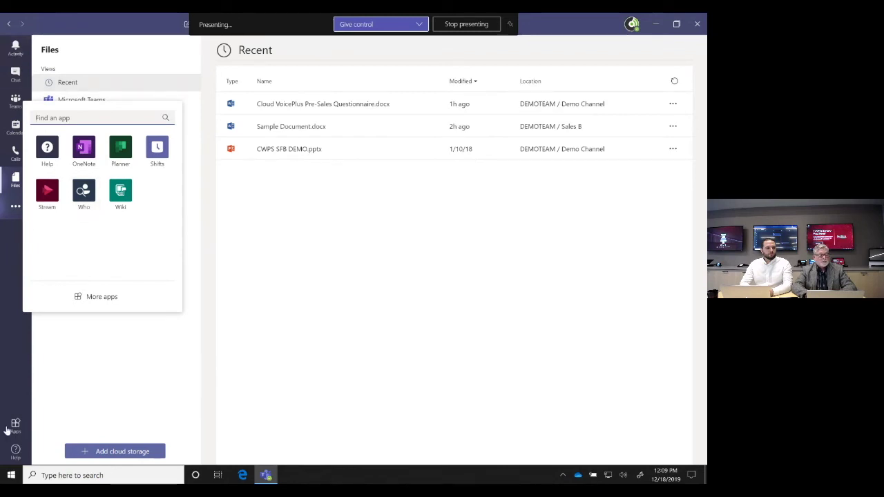
click(16, 453)
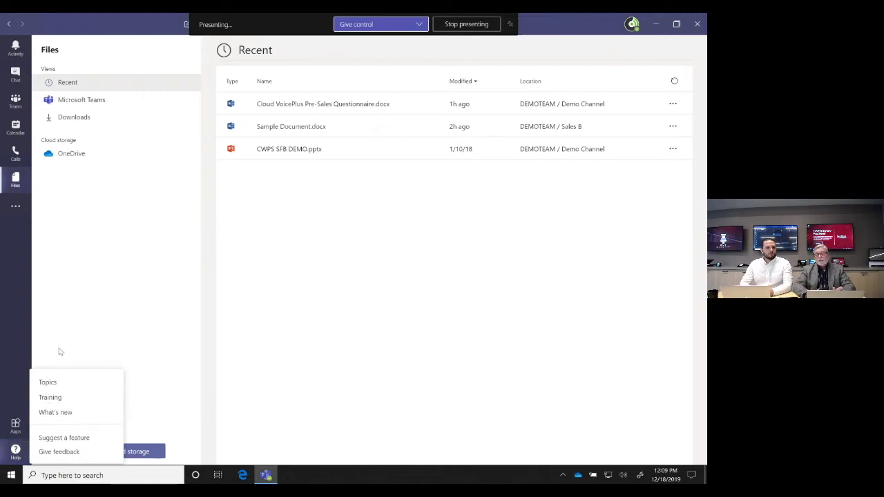
Scroll through What's new, then show the December 18 calendar day view with the Demo meeting
click(47, 412)
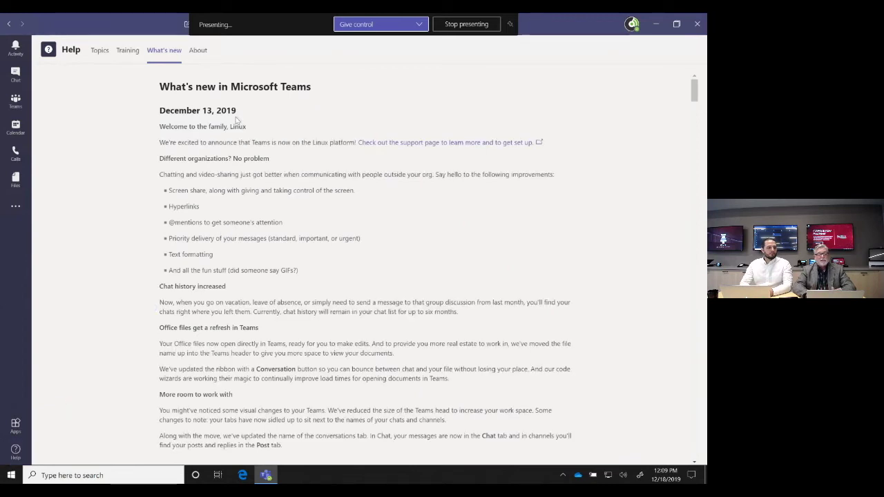
scroll(263, 226, down, 15)
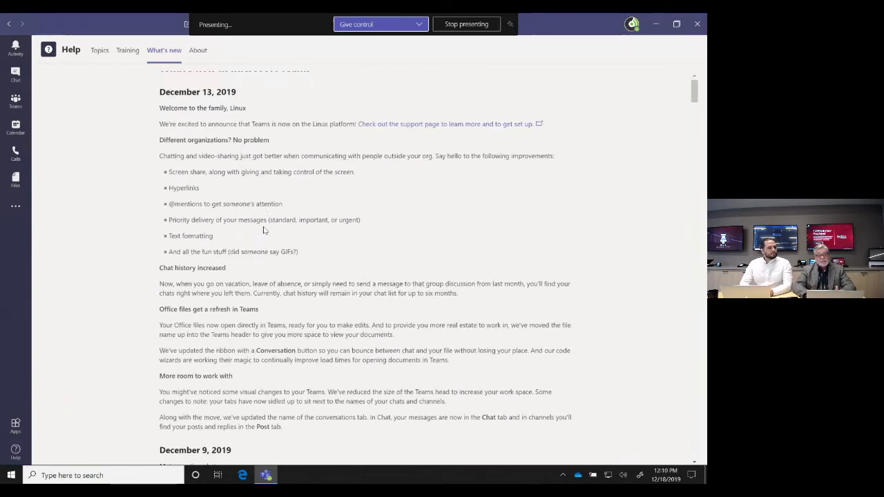
scroll(263, 230, down, 10)
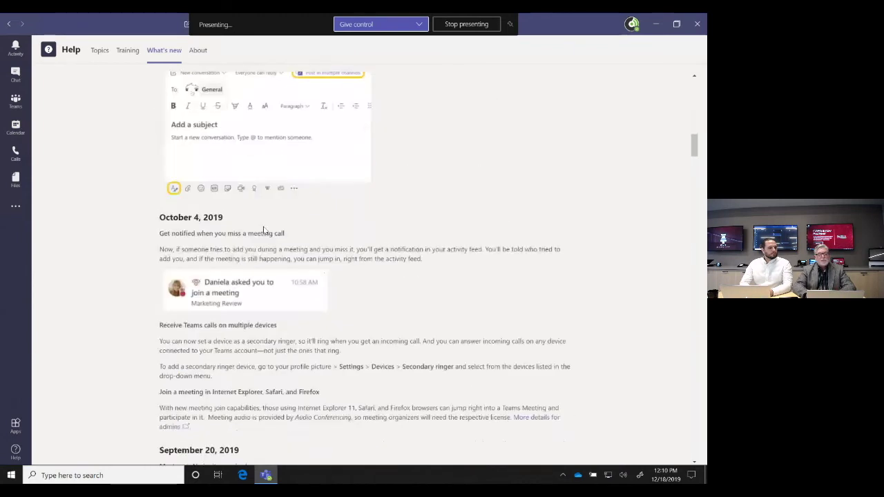
scroll(265, 230, down, 6)
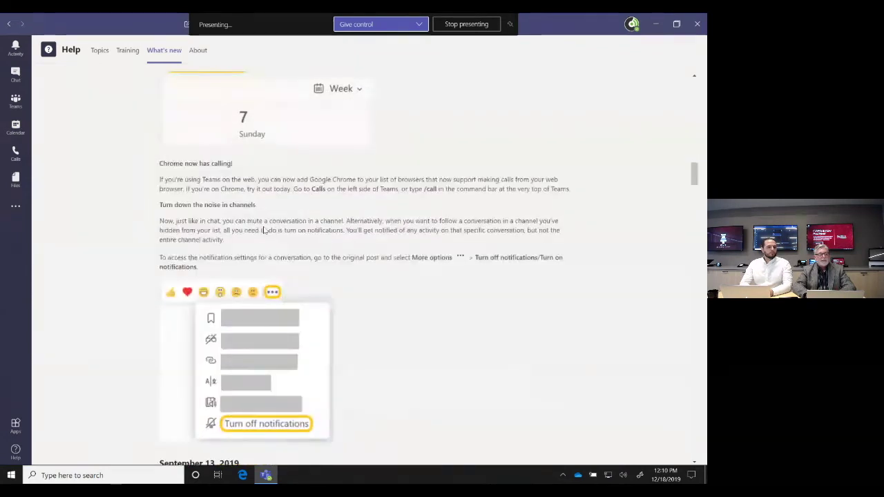
scroll(263, 230, down, 8)
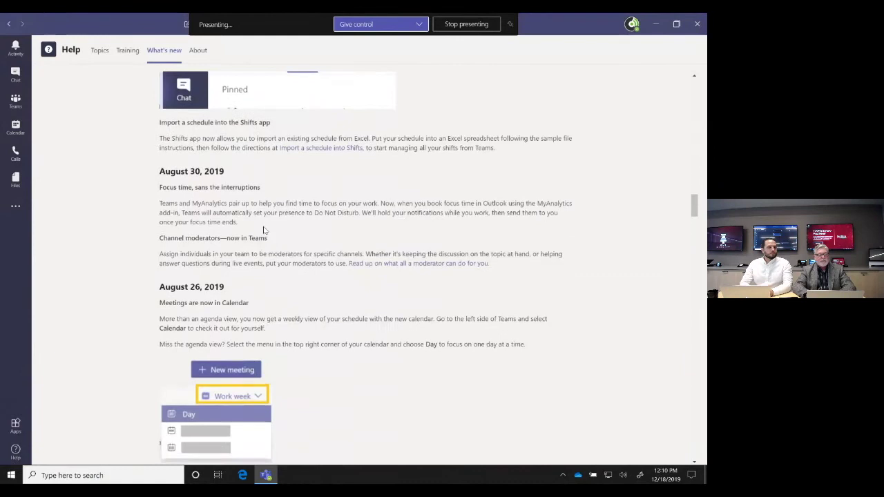
scroll(263, 229, up, 10)
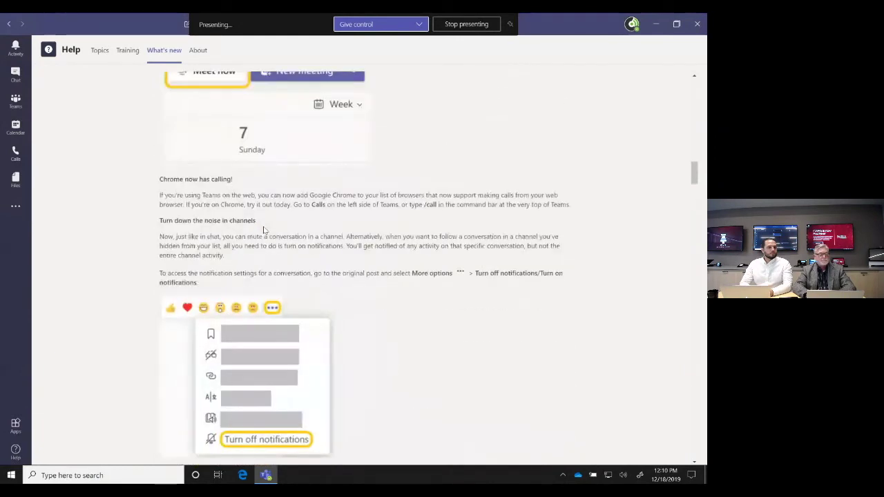
scroll(263, 230, up, 20)
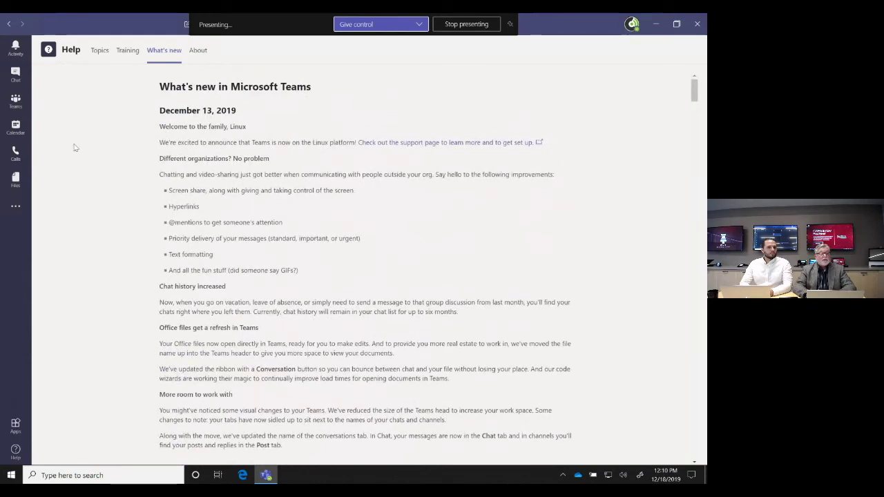
click(17, 126)
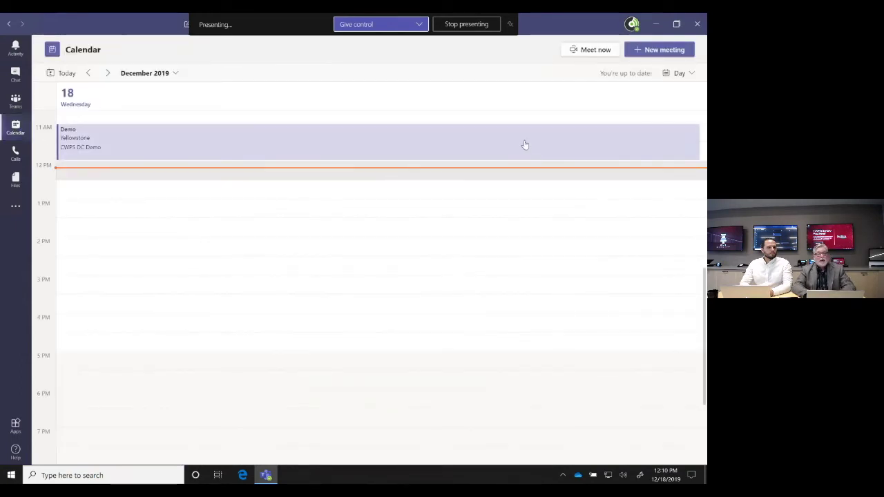
click(676, 78)
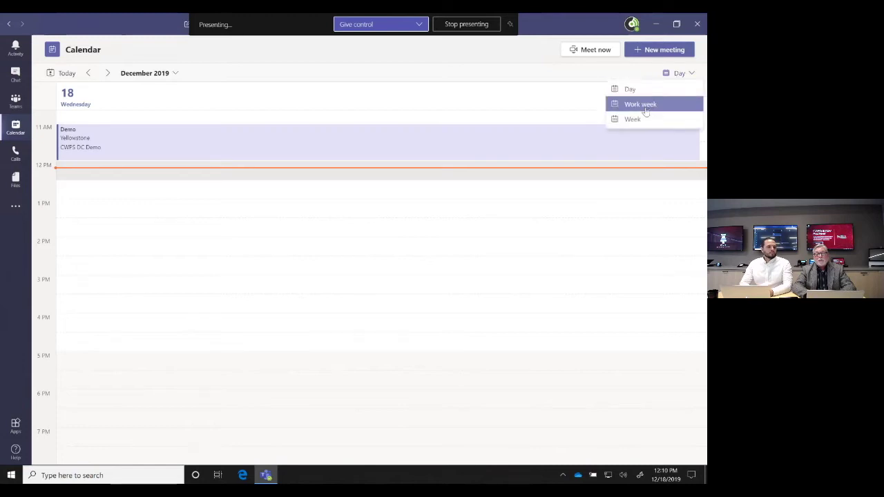
click(520, 105)
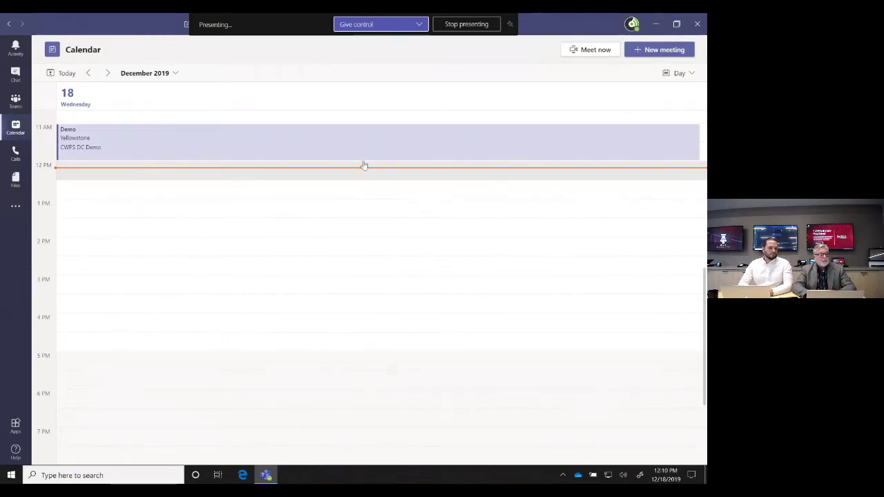
scroll(364, 166, up, 2)
scroll(364, 166, up, 3)
scroll(365, 165, down, 4)
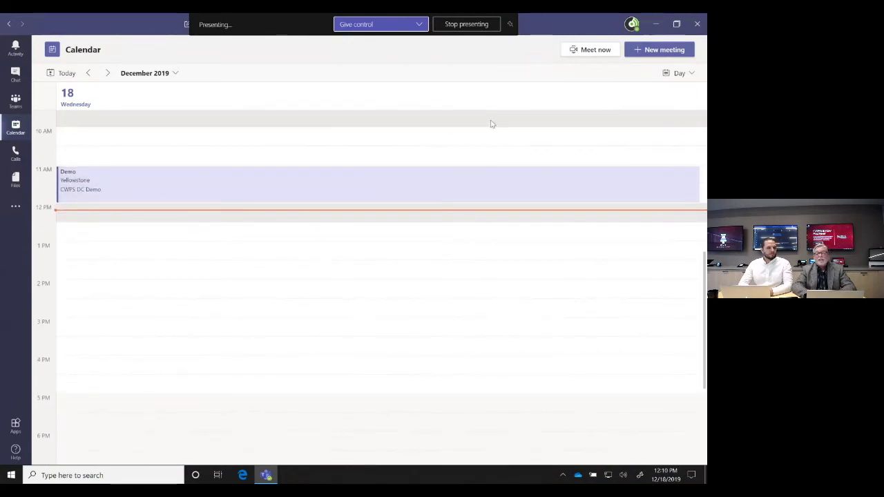
Start a new meeting titled Demo with the Yellowstone room as its location
click(641, 50)
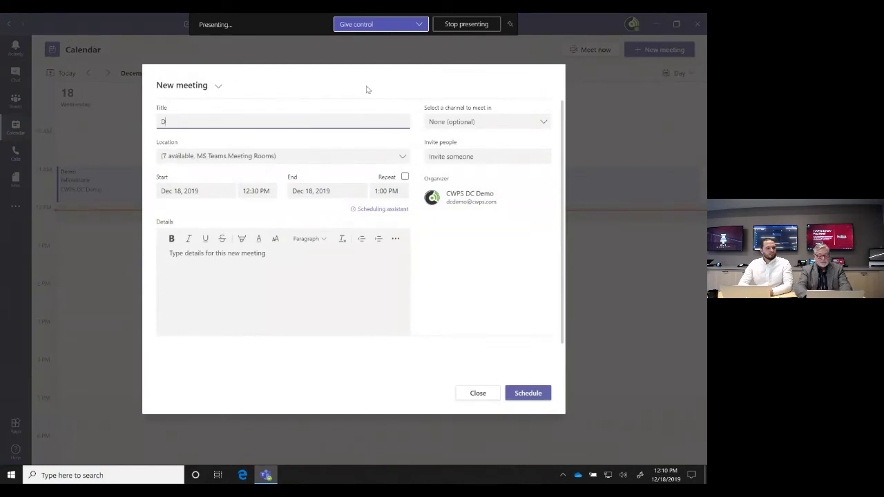
text(Demo)
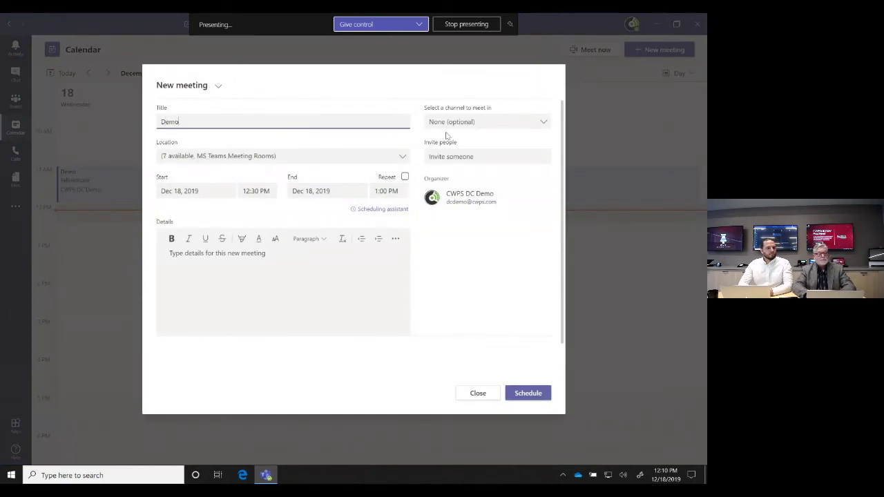
click(393, 155)
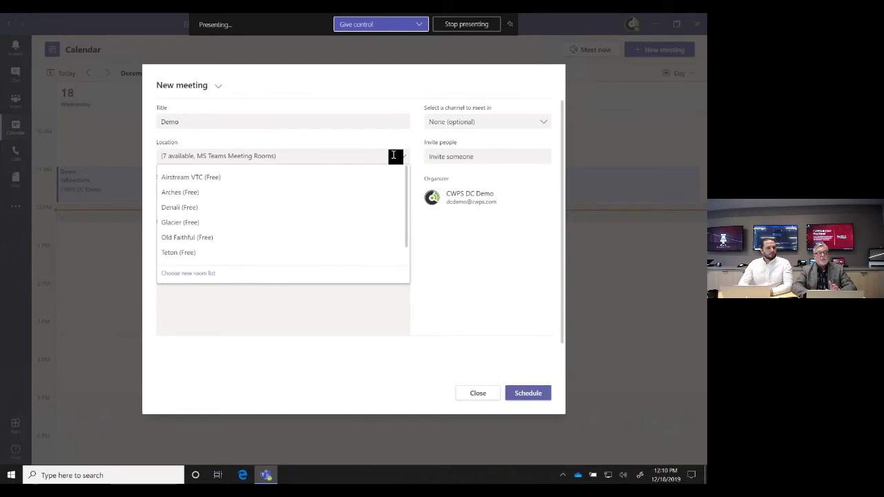
scroll(272, 214, down, 1)
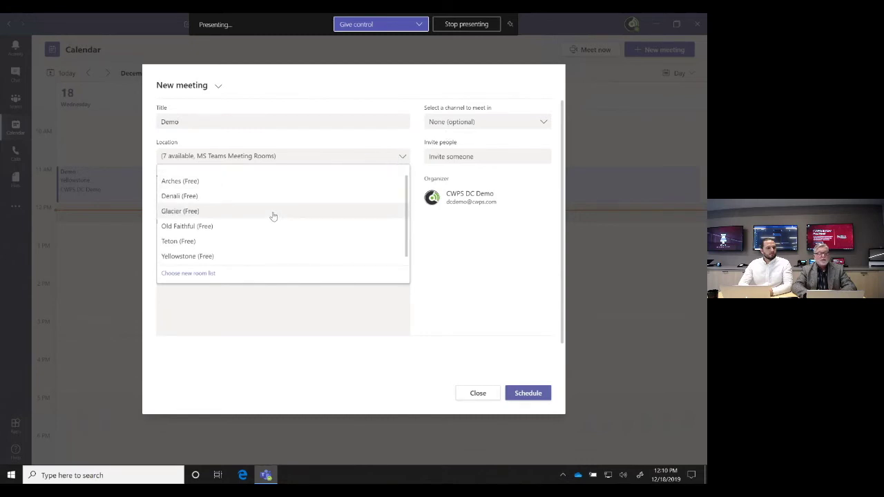
click(207, 255)
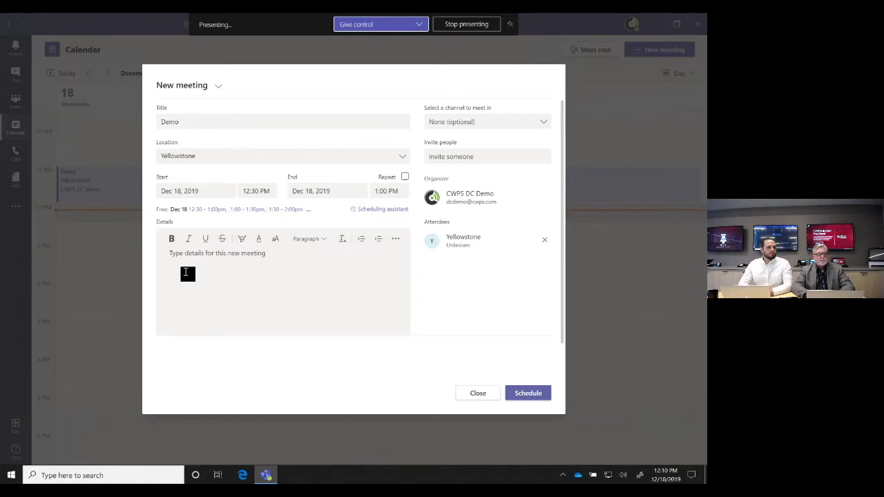
Set the meeting to run 12:00–1:00 PM with the details 'This is a demo'
click(265, 192)
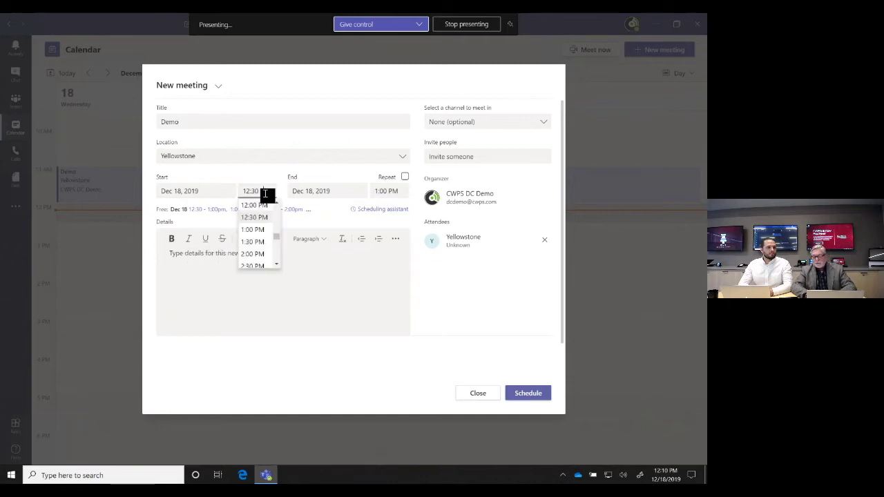
click(264, 206)
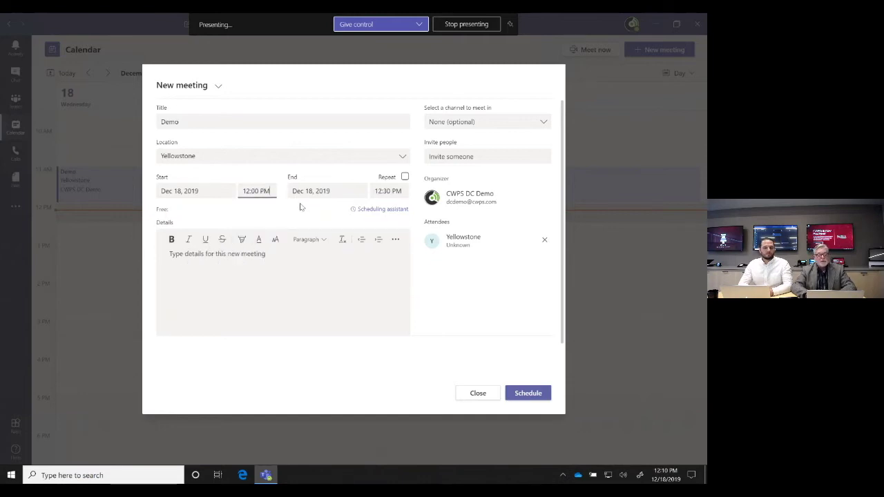
click(395, 191)
click(390, 231)
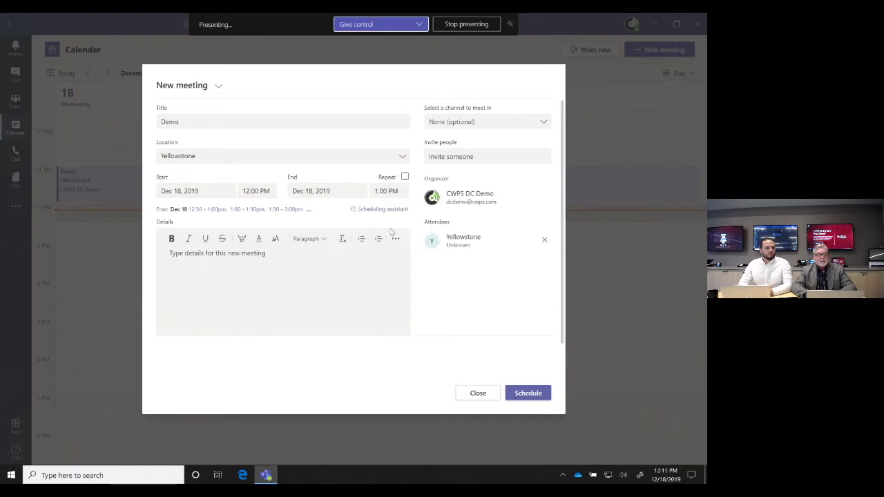
click(307, 261)
text(T)
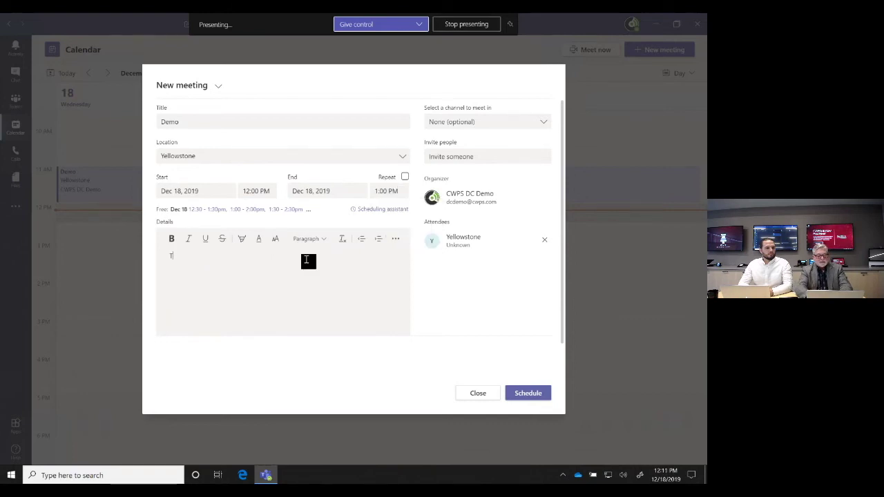
text(his is a demo)
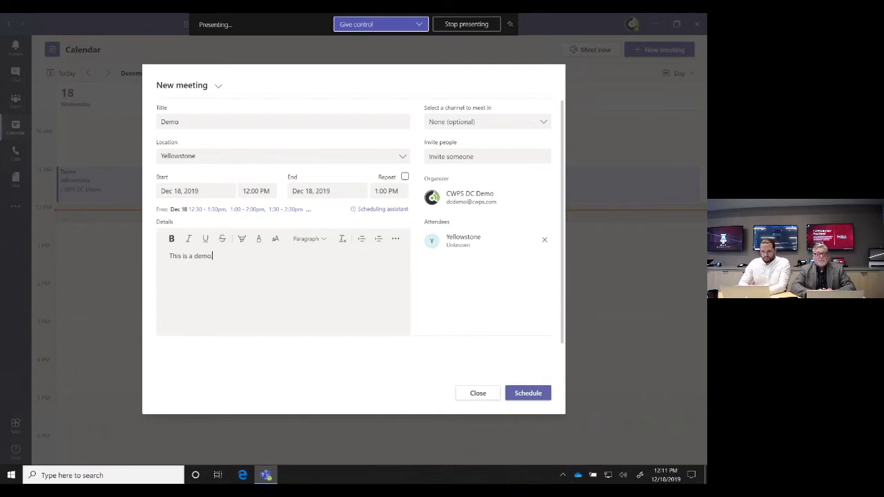
Invite a suggested CWPS contact and Old Faithful to the Demo meeting
text(.)
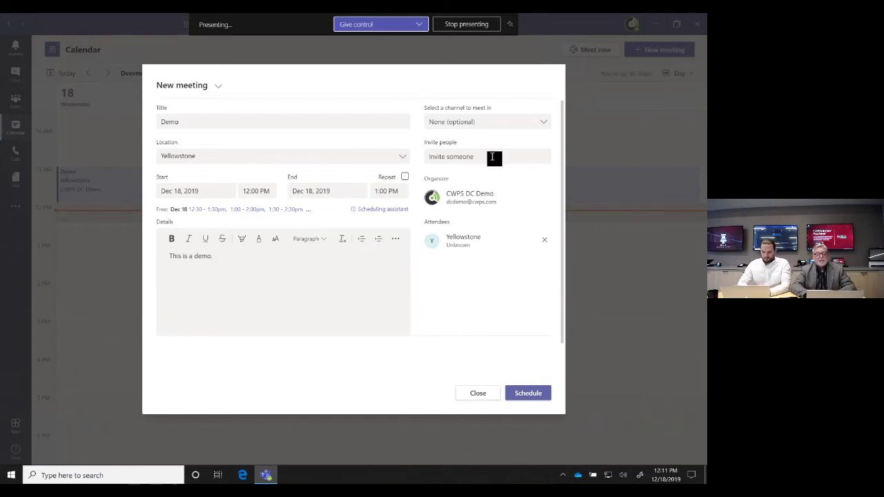
click(492, 157)
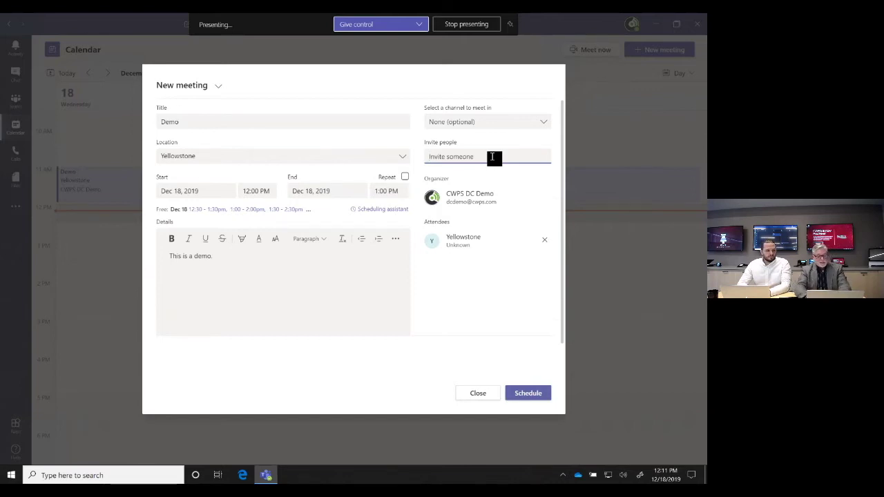
text(cwps)
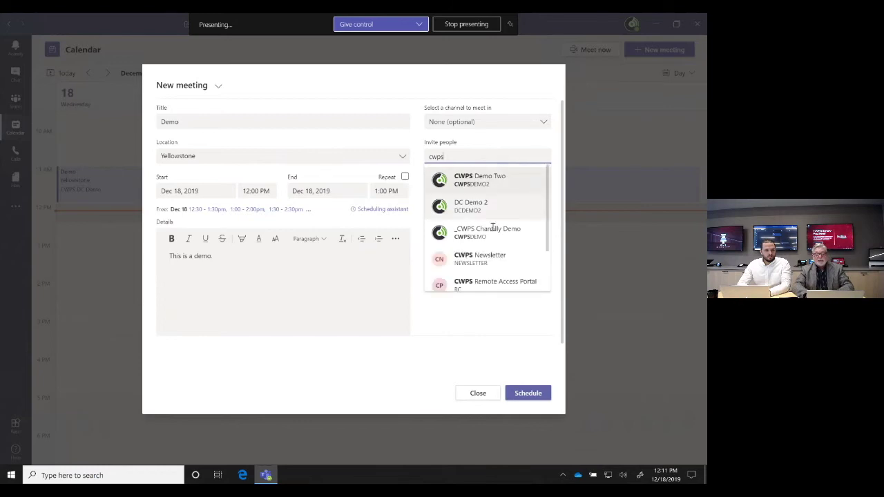
click(492, 231)
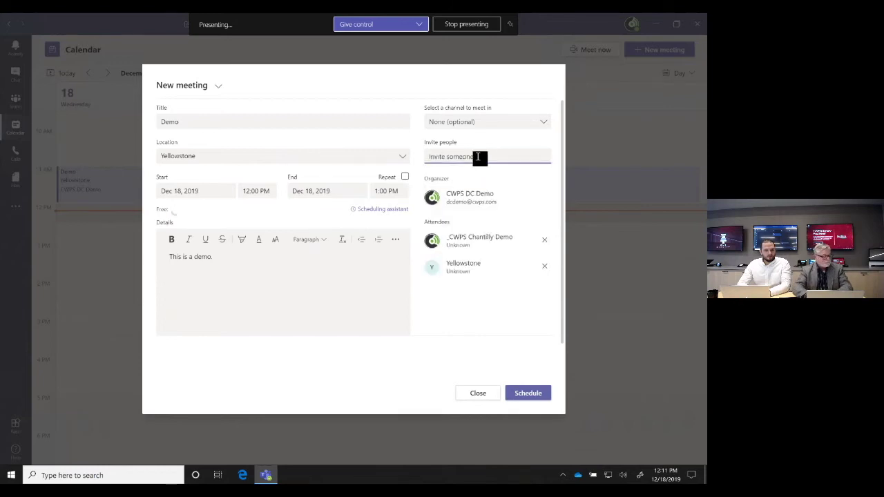
text(cwps)
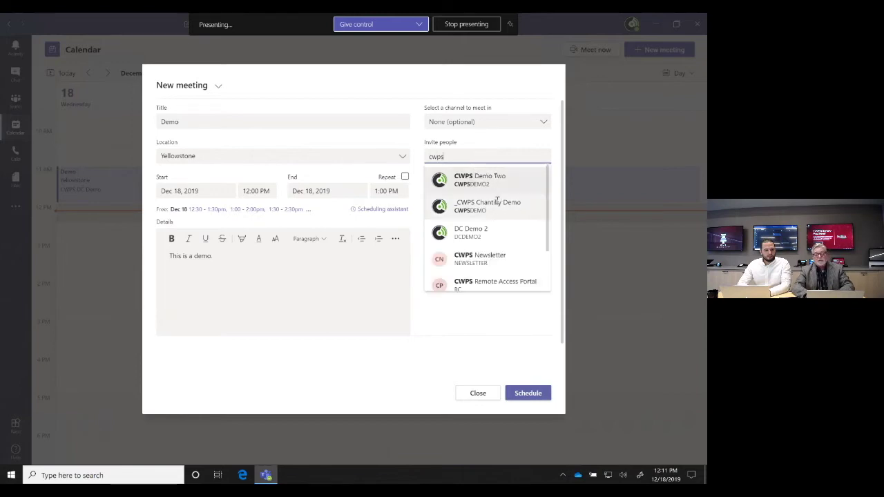
click(497, 201)
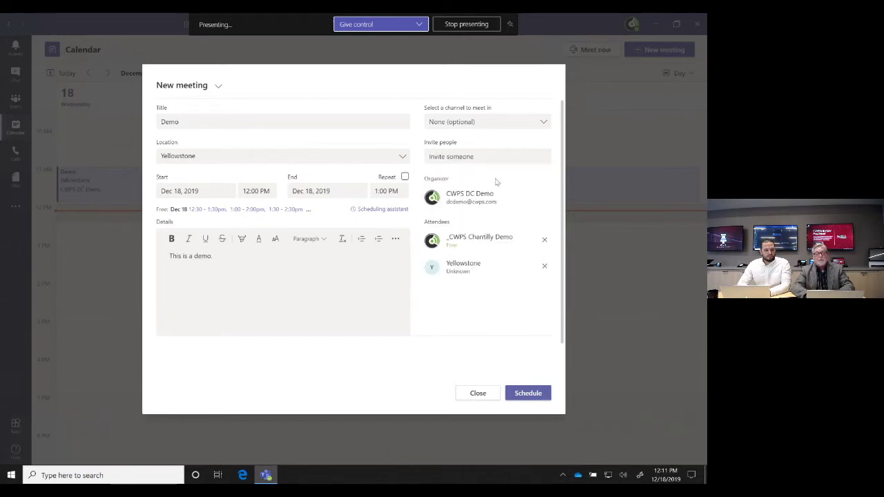
click(486, 156)
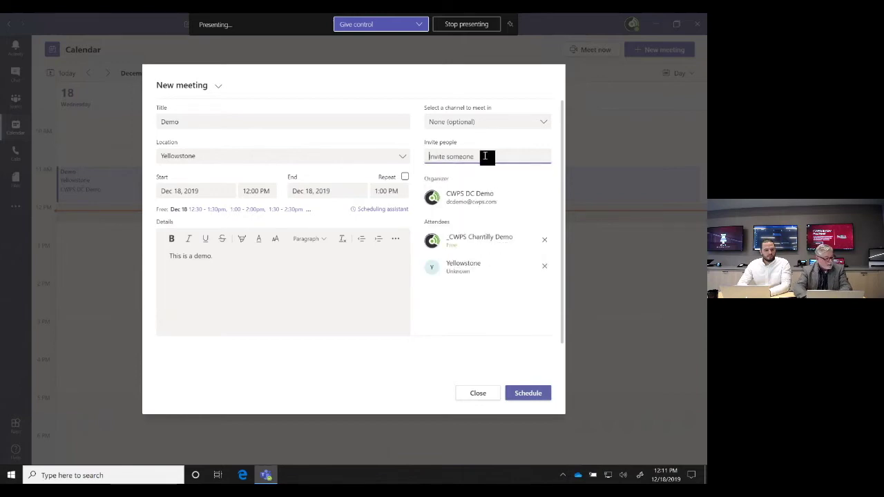
text(old)
click(495, 187)
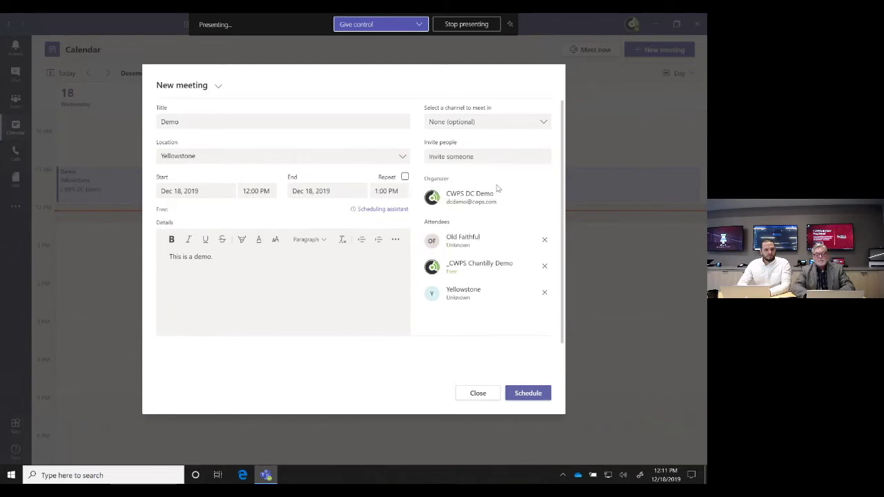
Add a directory colleague and an external guest's e-mail address, then schedule the meeting
click(464, 157)
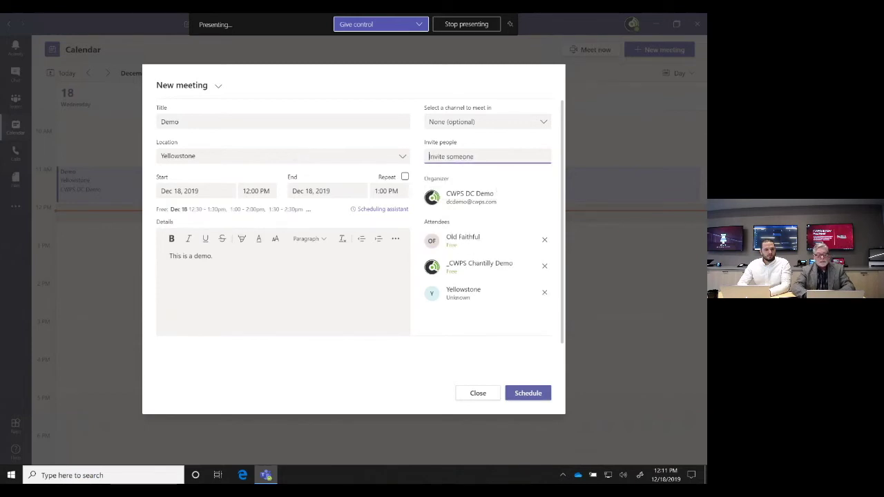
text(jeff)
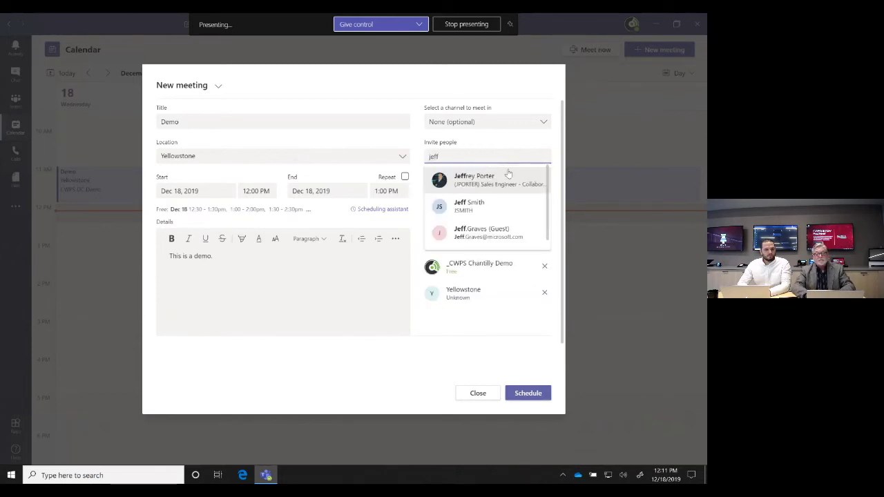
click(508, 177)
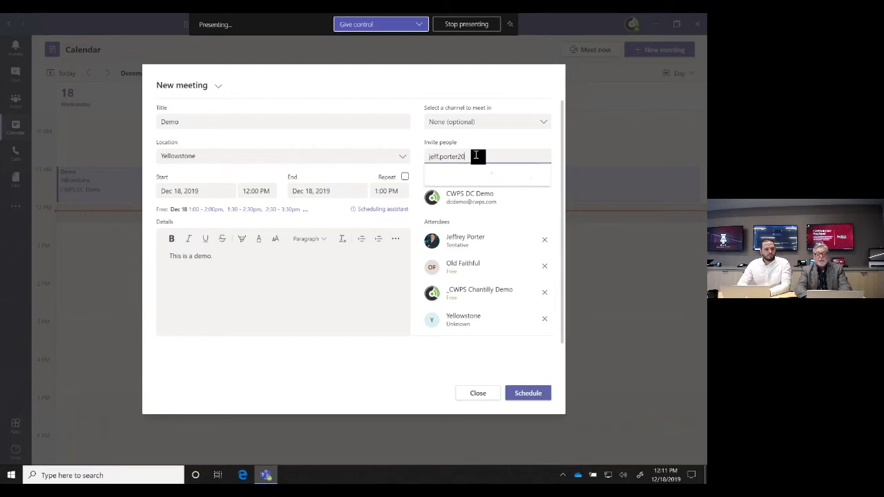
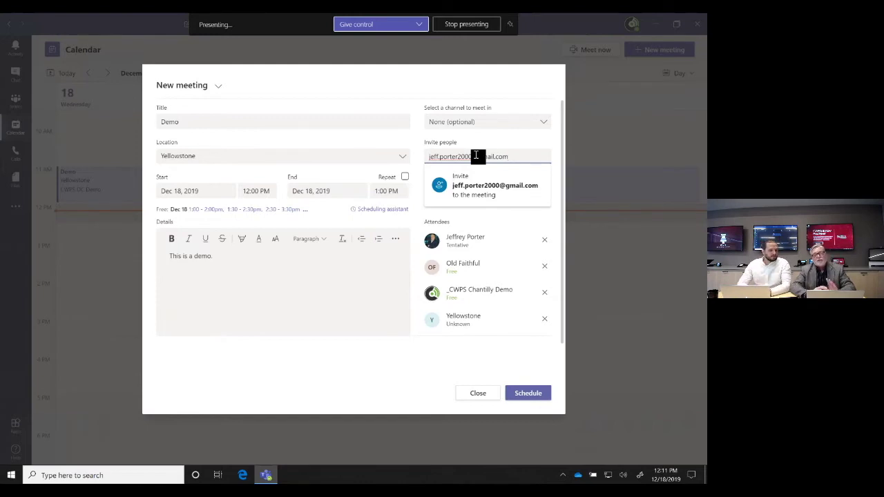
key(Return)
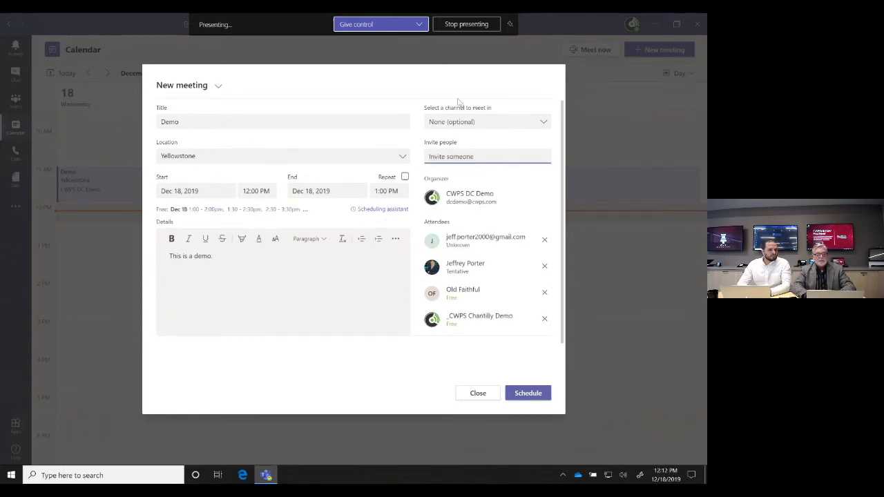
click(528, 392)
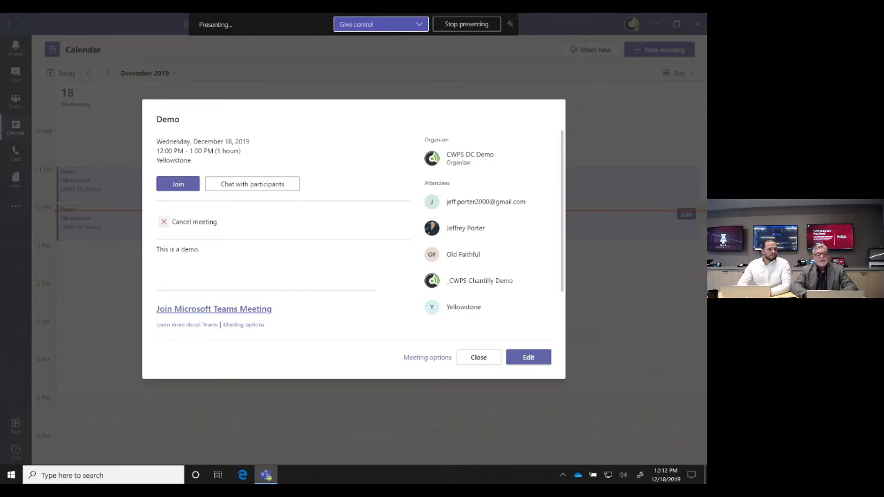
Look over the Demo meeting's attendees and video conferencing join info, then close the details
scroll(294, 254, down, 1)
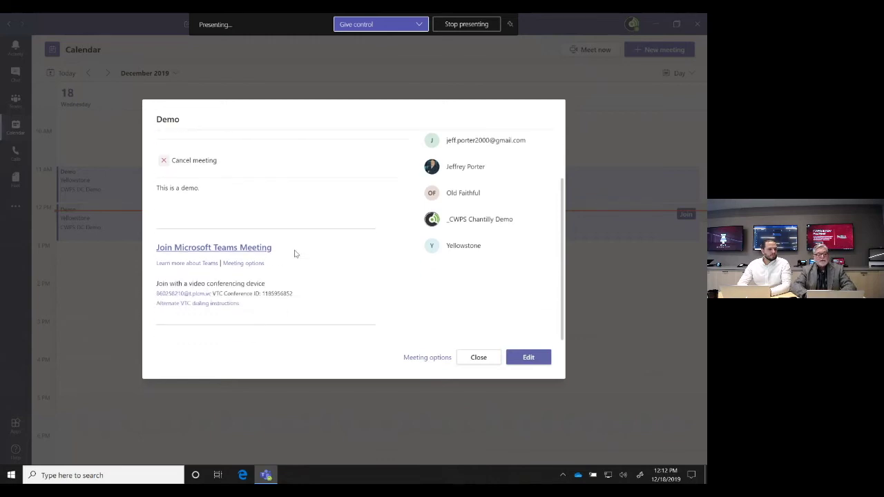
scroll(294, 254, up, 1)
scroll(296, 252, down, 1)
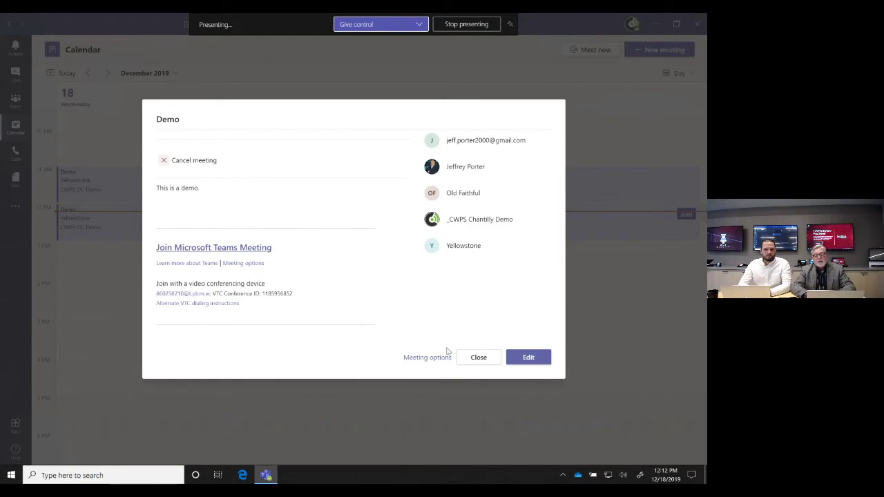
click(475, 357)
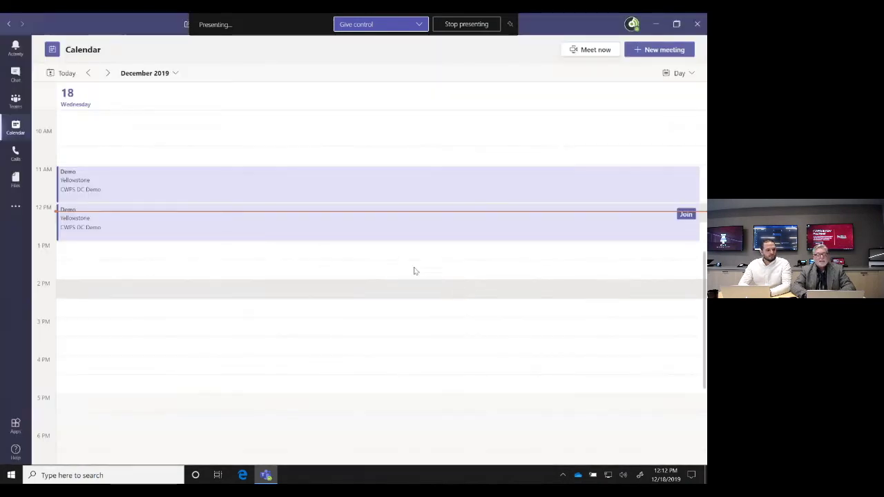
scroll(366, 231, up, 5)
scroll(367, 229, down, 3)
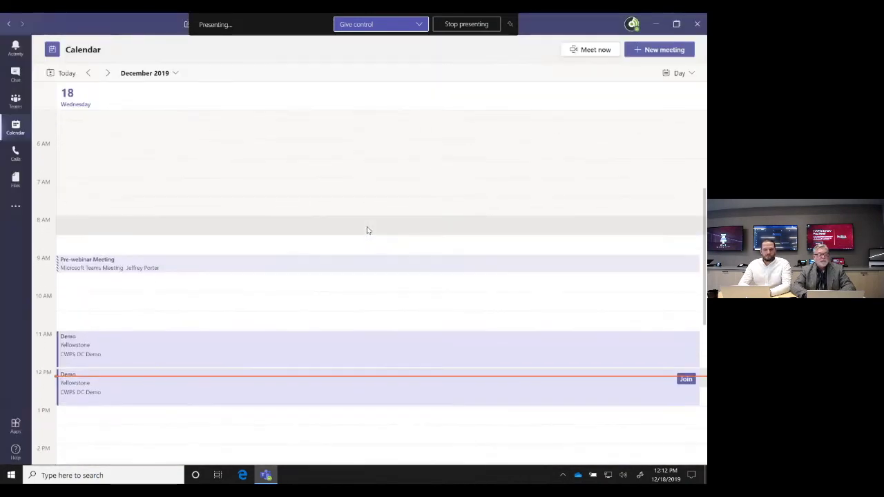
click(326, 267)
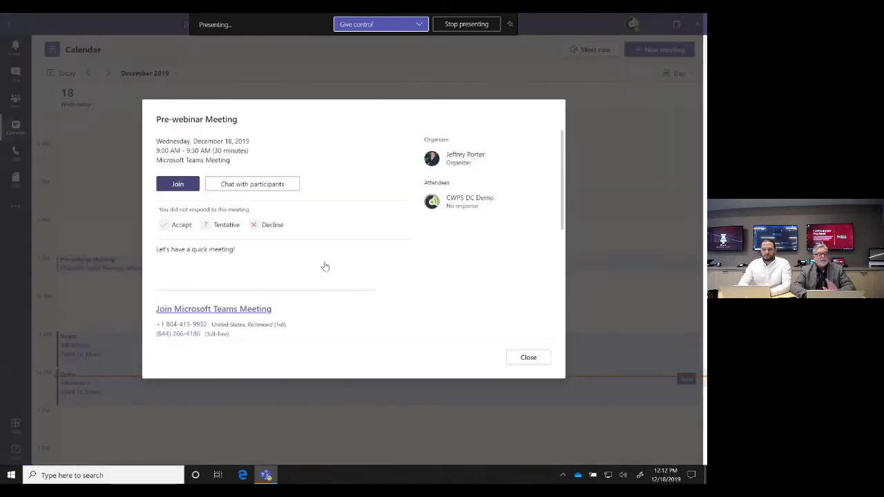
scroll(326, 266, down, 1)
scroll(326, 267, down, 4)
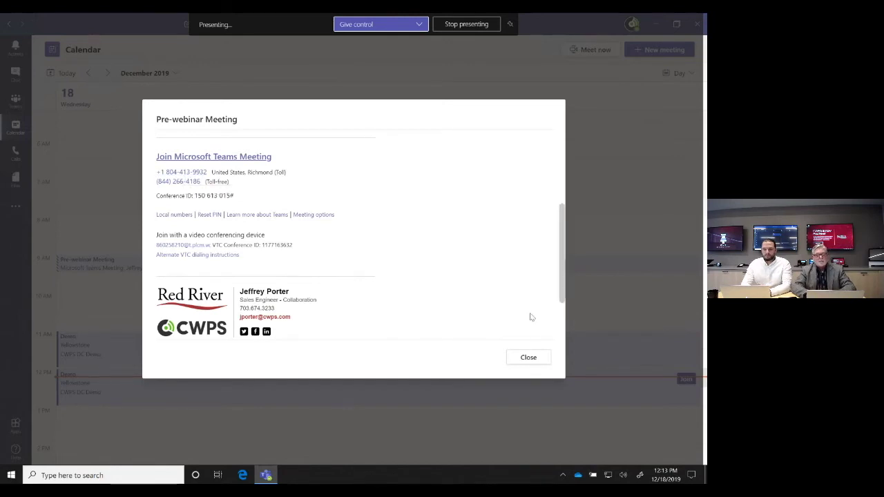
click(529, 358)
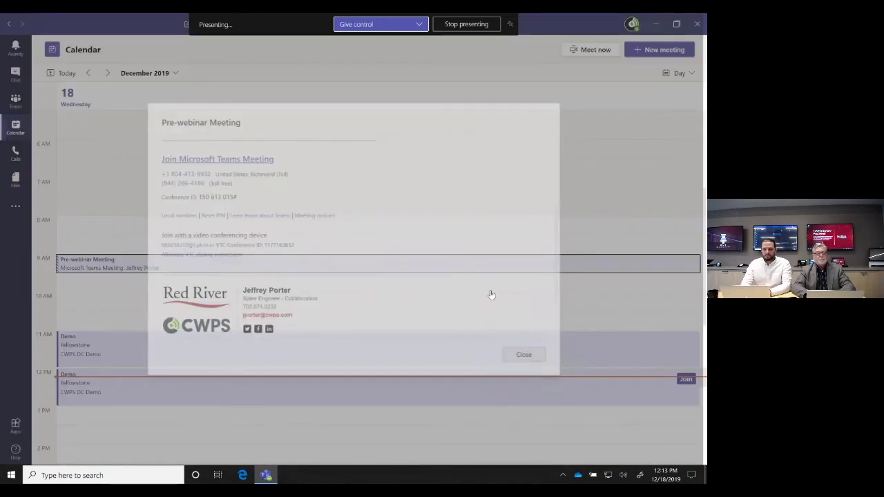
Check the remote connection's quality notice, dismiss it, and minimize the remote desktop session
mouse_move(43, 16)
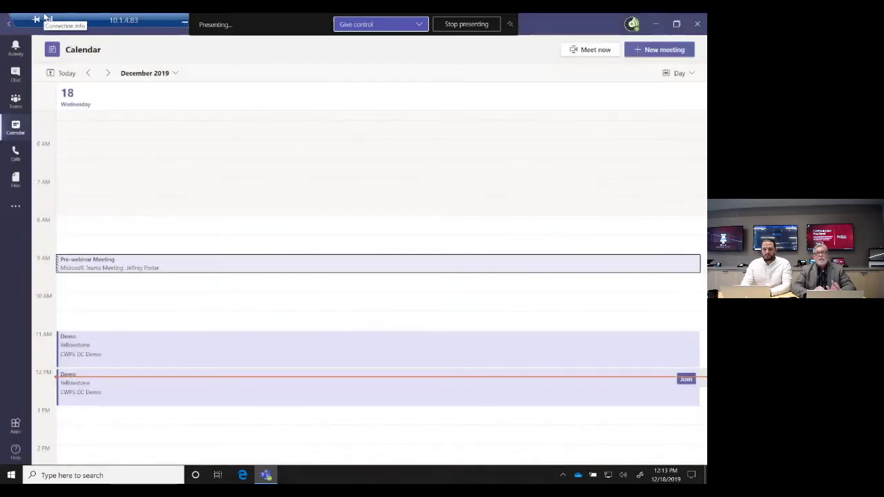
click(47, 19)
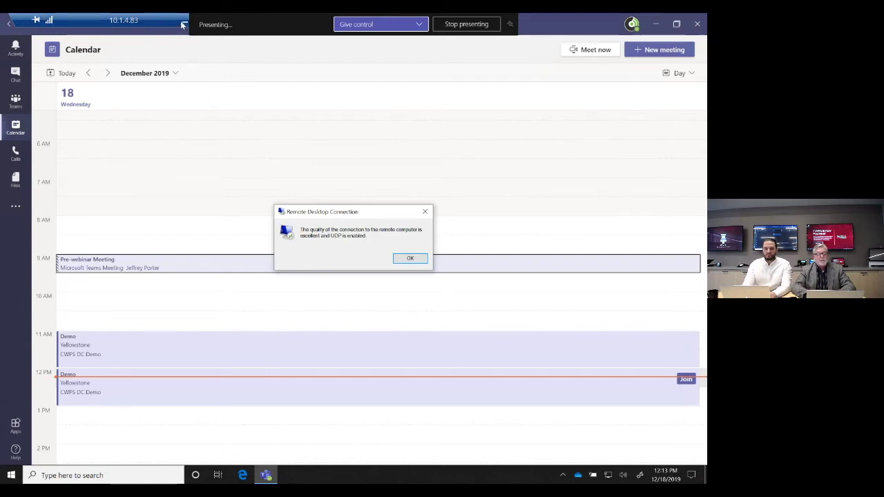
click(349, 166)
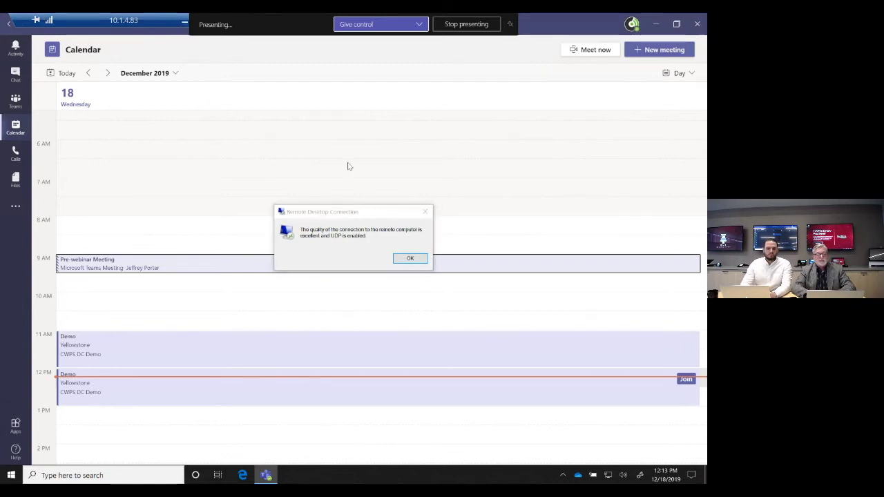
click(425, 211)
mouse_move(169, 20)
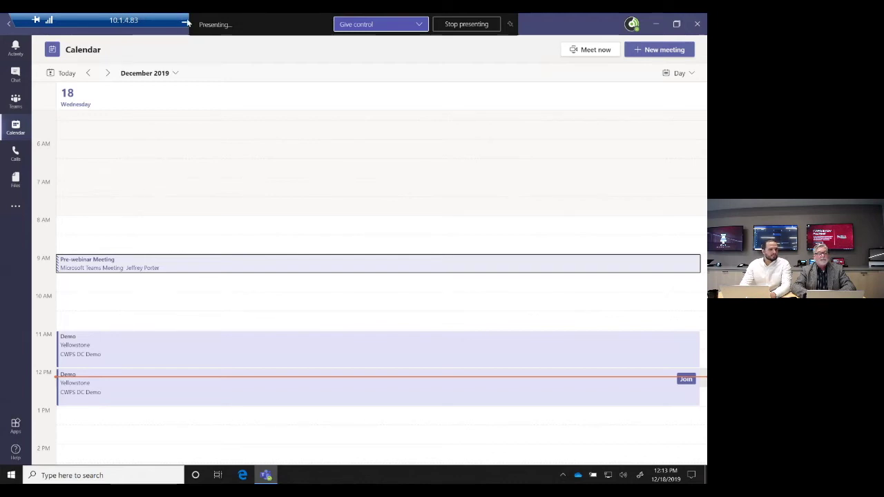
click(184, 22)
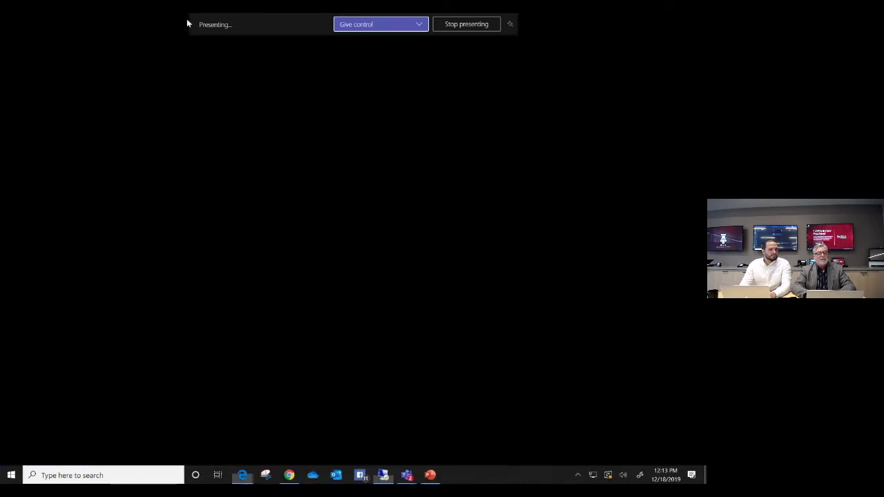
Return to PowerPoint, run the slideshow from the Teams Endpoints slide, and advance one slide
click(429, 475)
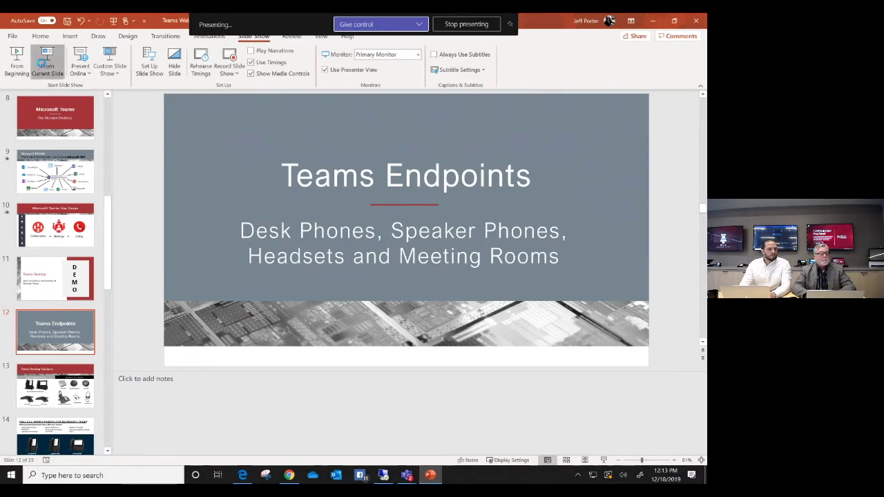
click(46, 66)
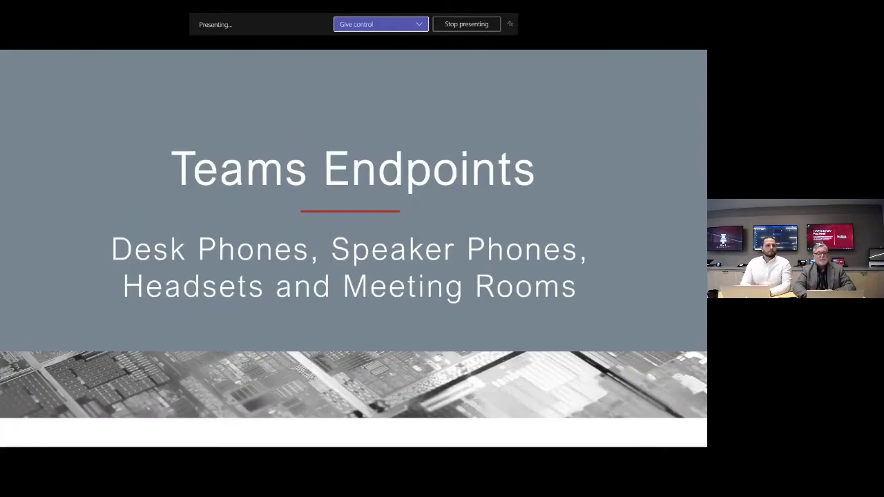
key(Right)
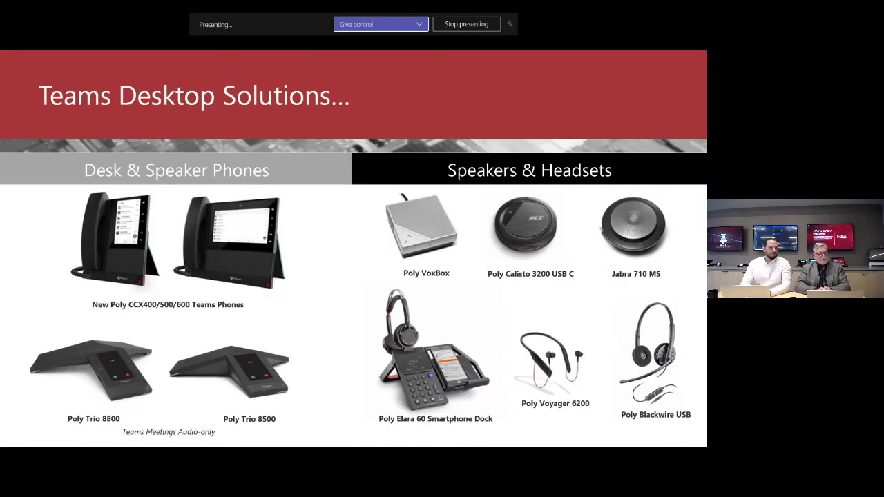